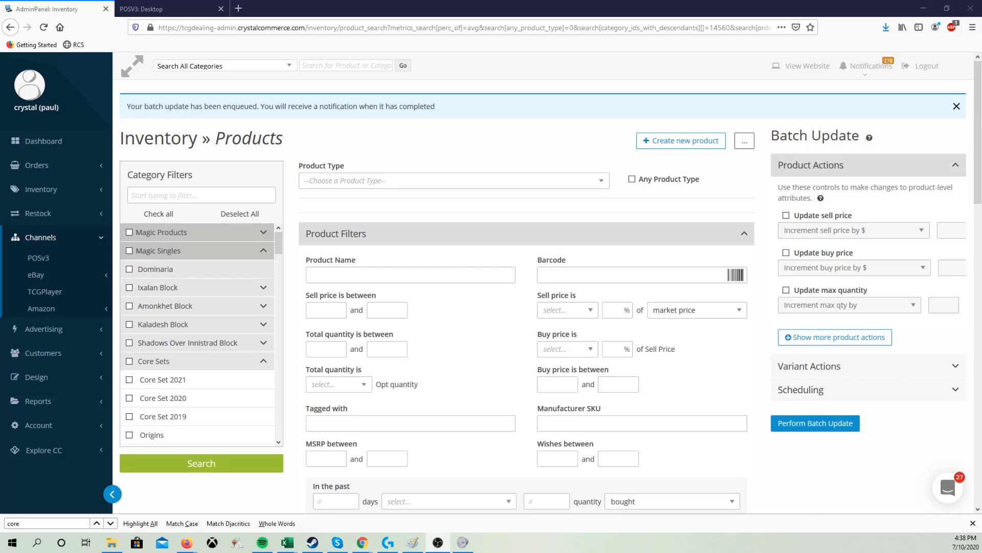
- Switch to the POSV3 Desktop page, make out-of-stock products visible and filter the products by the Core Set 2020 category
click(186, 12)
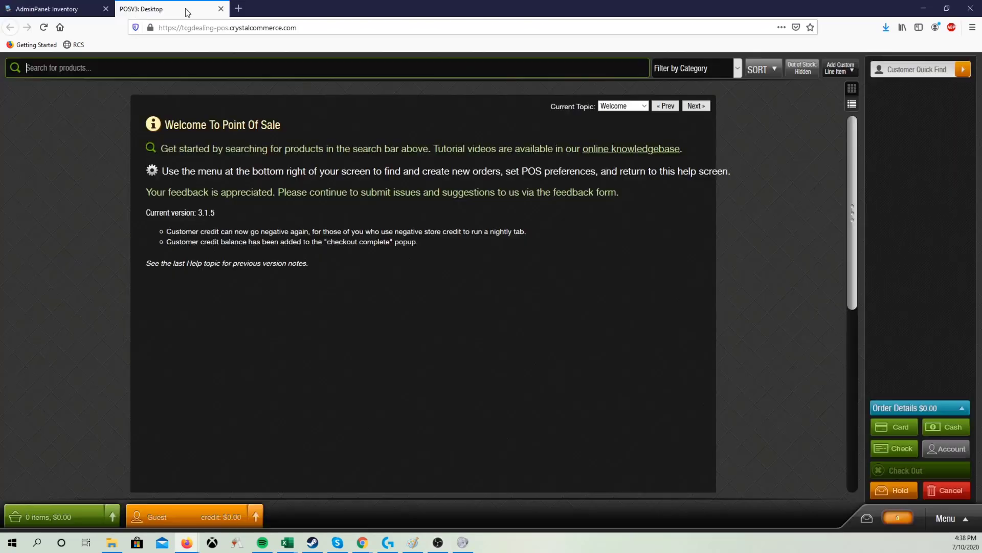
click(802, 68)
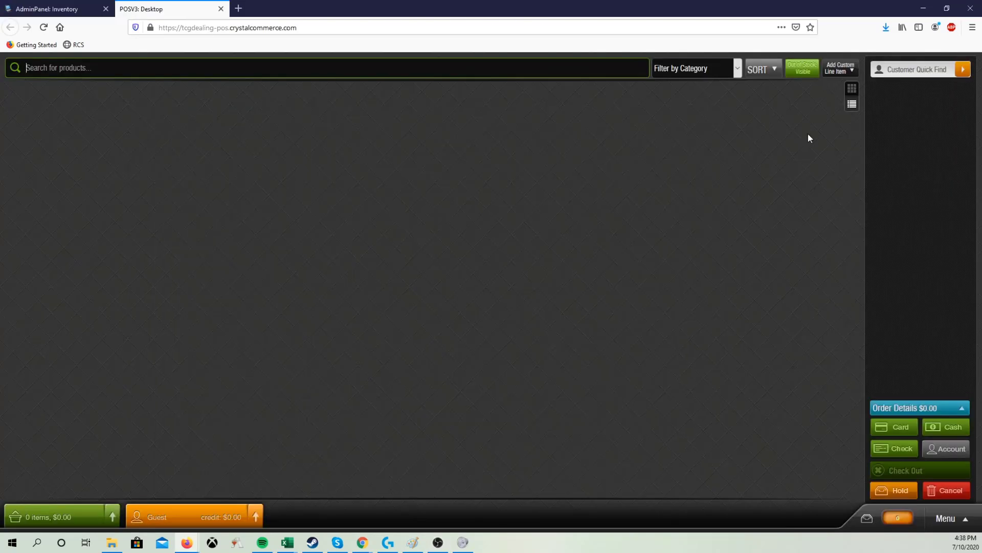
click(693, 75)
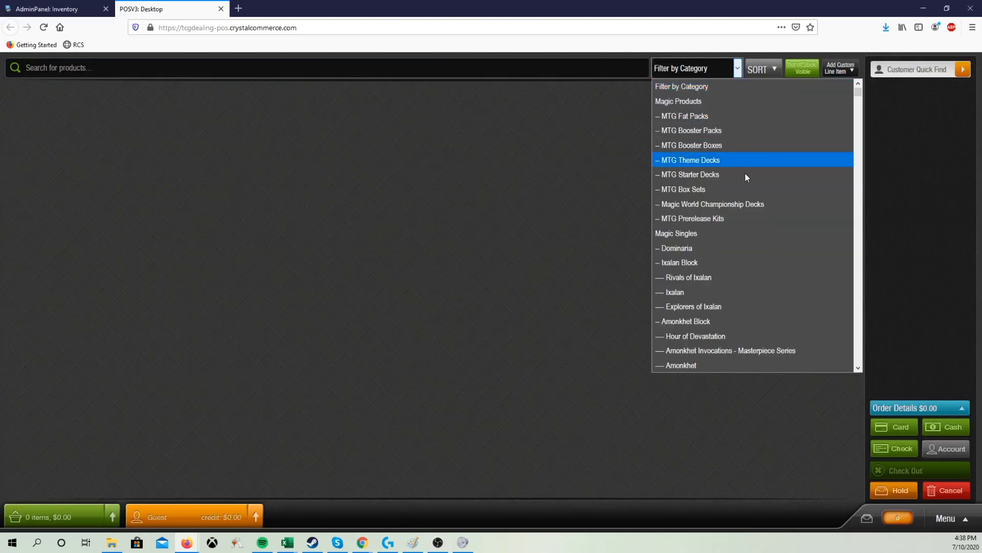
scroll(762, 235, down, 5)
scroll(763, 240, down, 3)
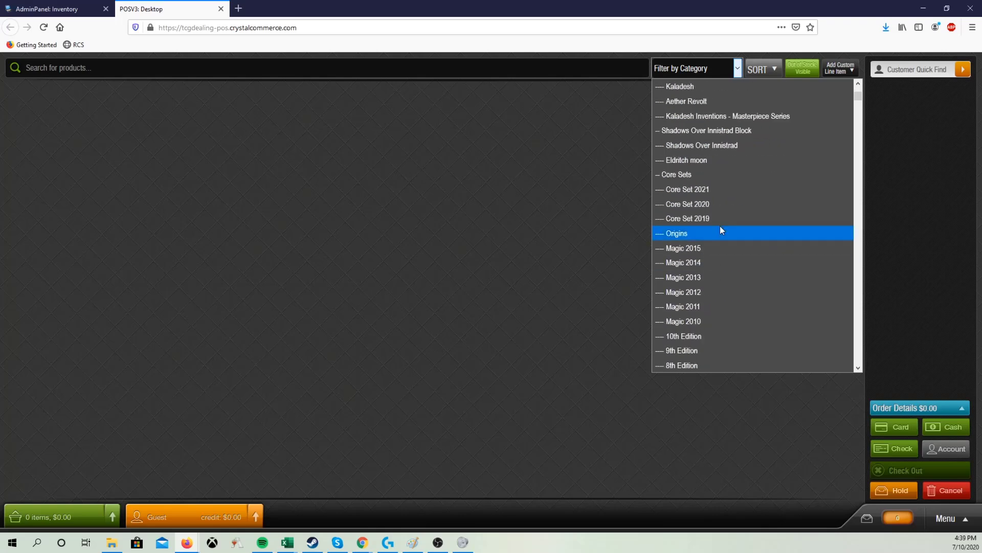
click(704, 203)
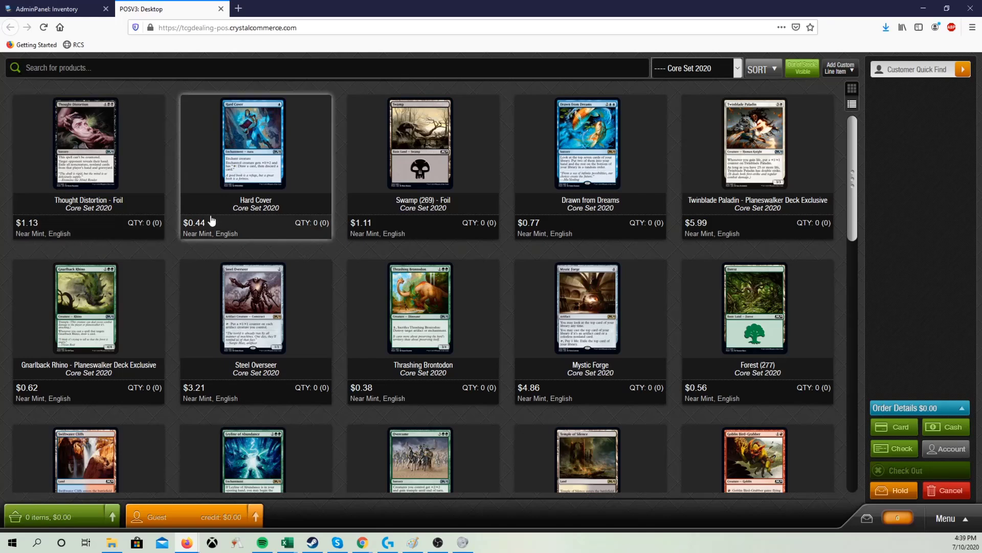
- Add Thought Distortion - Foil to the order and review its line in the cart
click(110, 165)
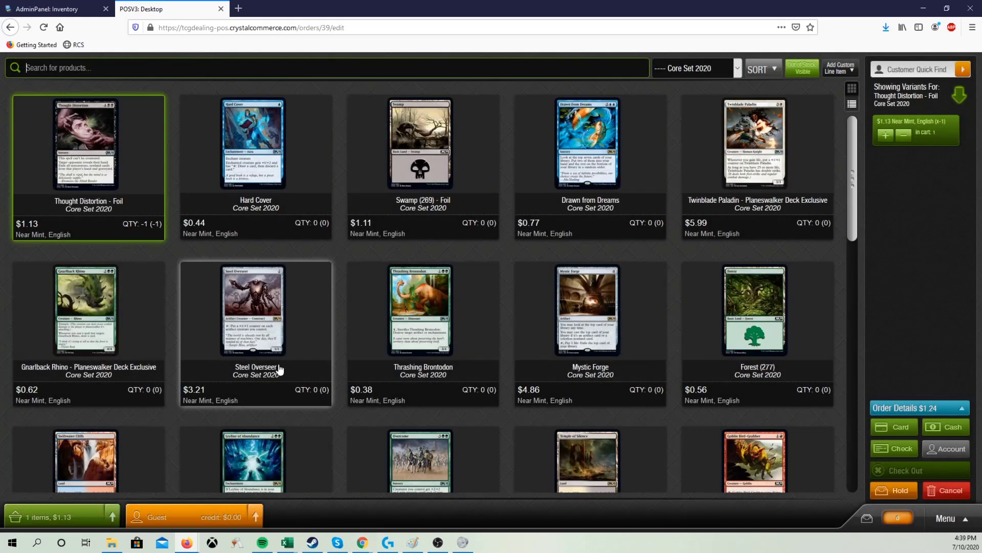
click(92, 515)
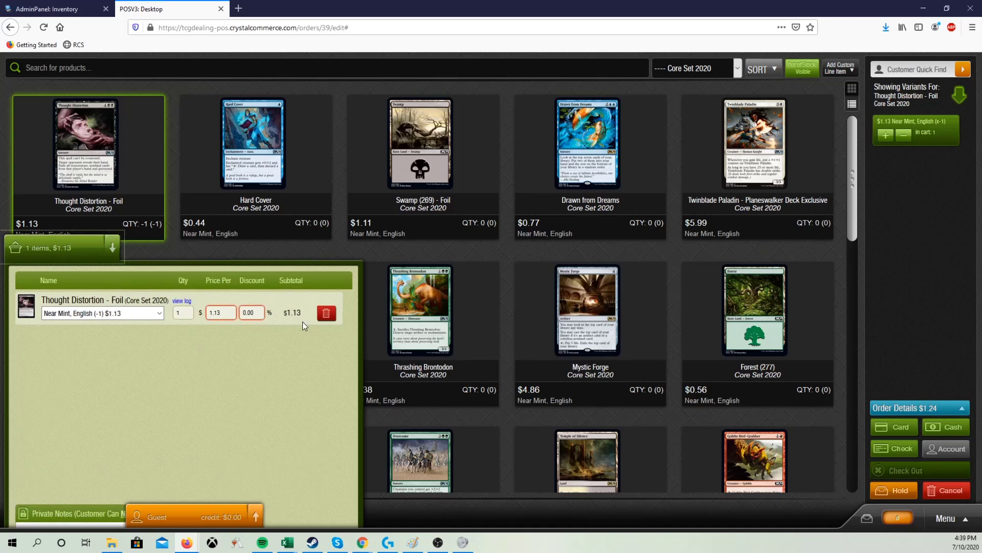
click(112, 247)
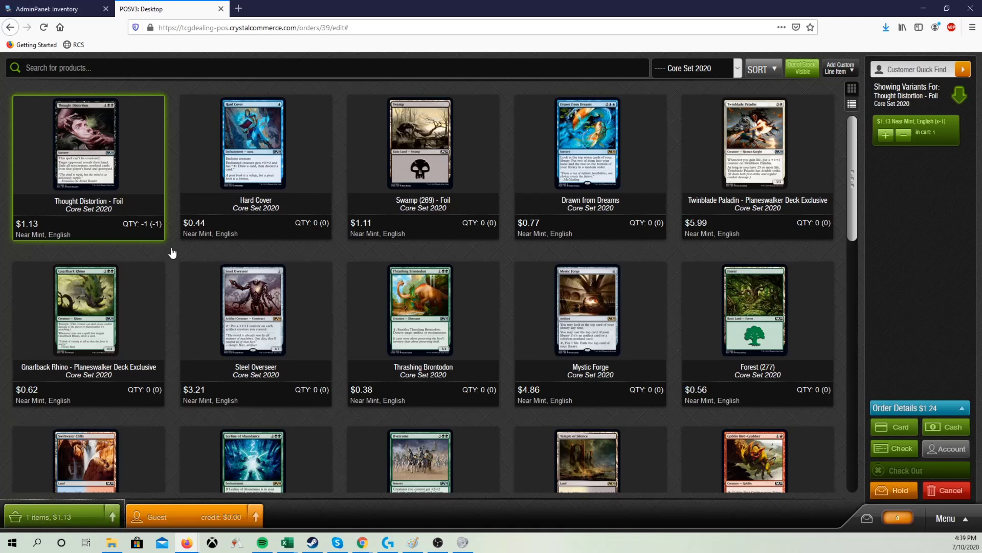
- Remove Thought Distortion - Foil from the cart and close the cart details
click(112, 516)
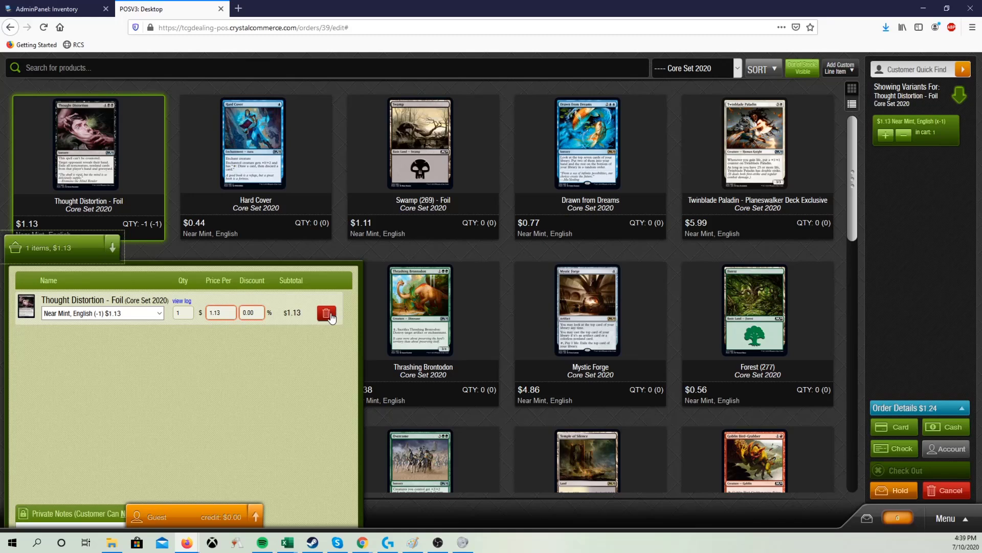
click(328, 313)
click(489, 245)
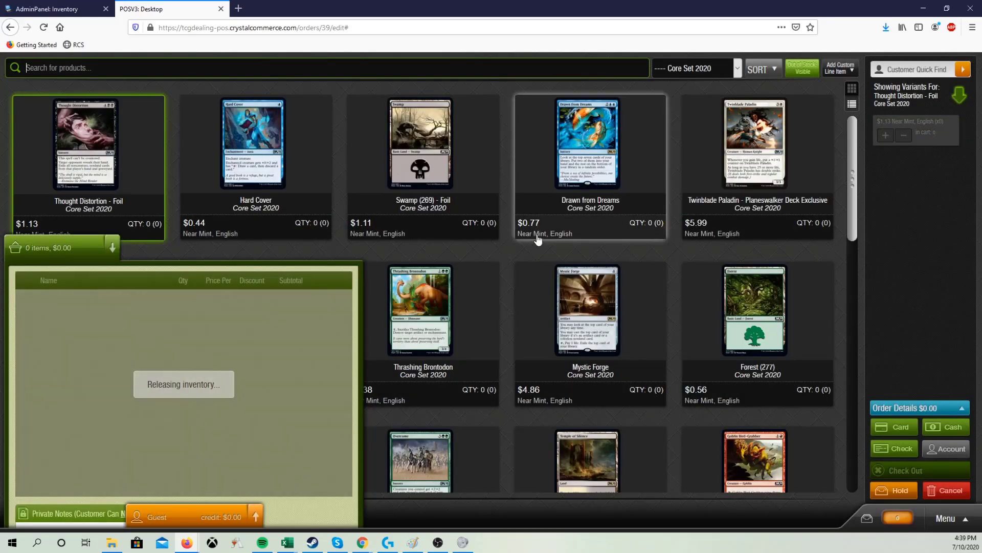
click(112, 247)
- Change the product category filter to Core Set 2021
click(719, 70)
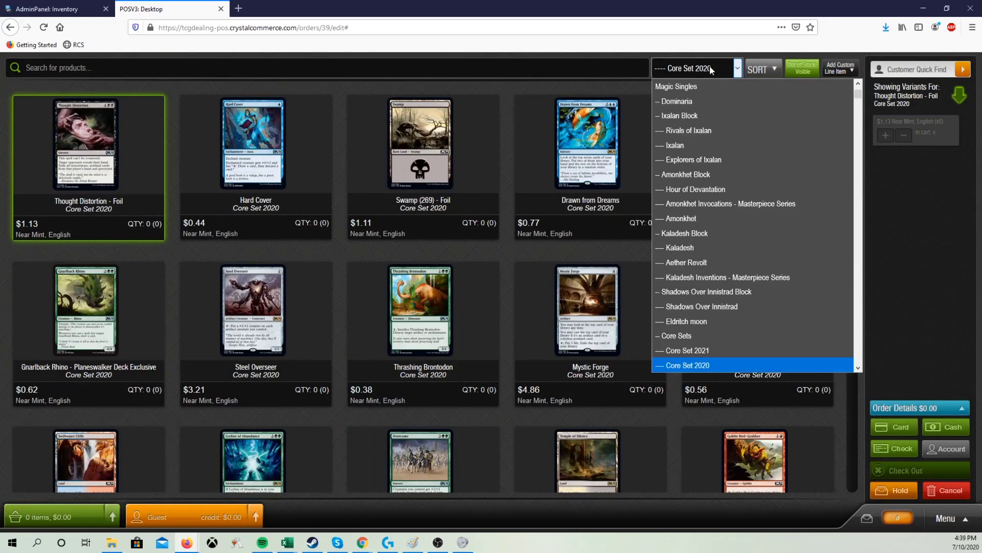
click(691, 356)
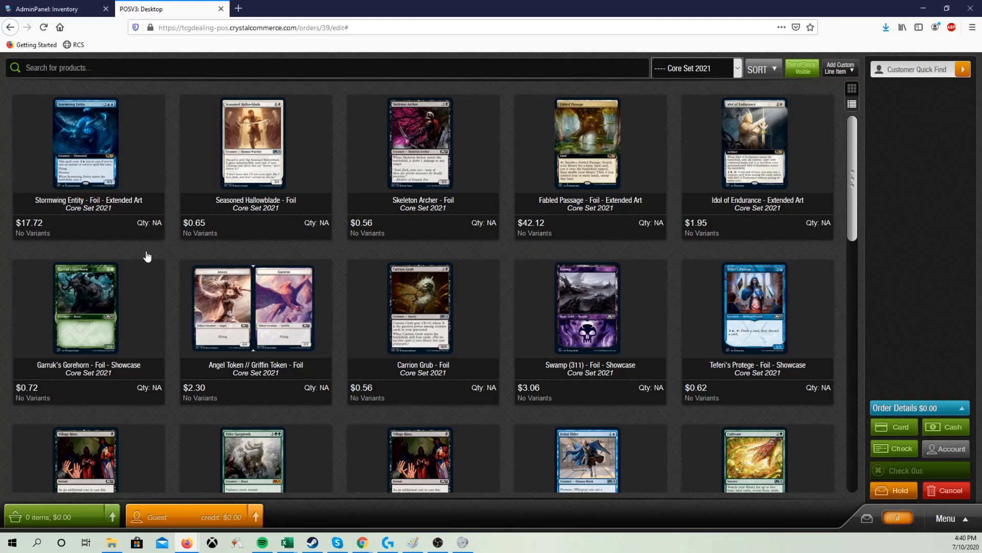
- In the AdminPanel inventory, search for Core Set 2020 products with a variant quantity between 0 and 0
click(47, 9)
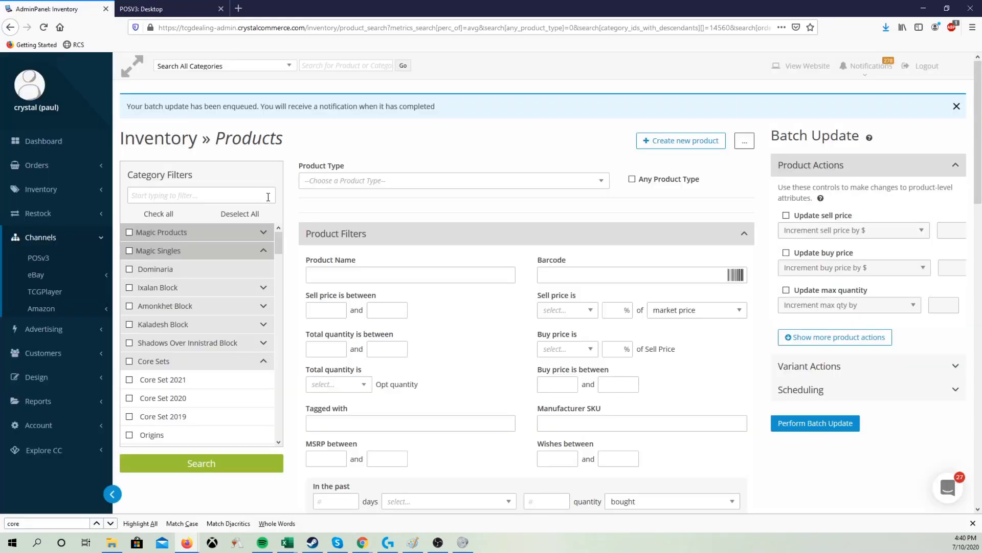
scroll(322, 251, down, 3)
scroll(327, 258, up, 3)
click(181, 400)
scroll(447, 323, down, 4)
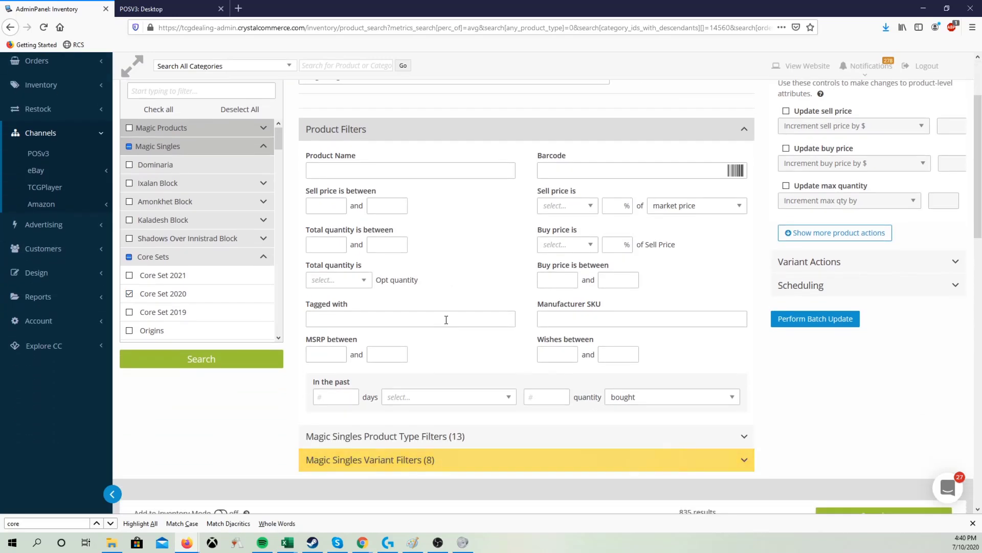
click(419, 356)
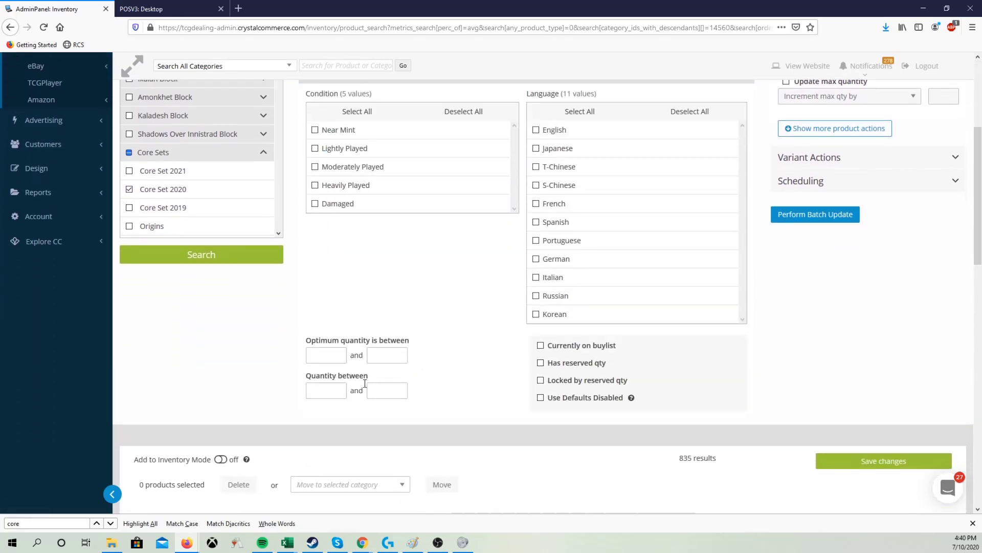
key(Tab)
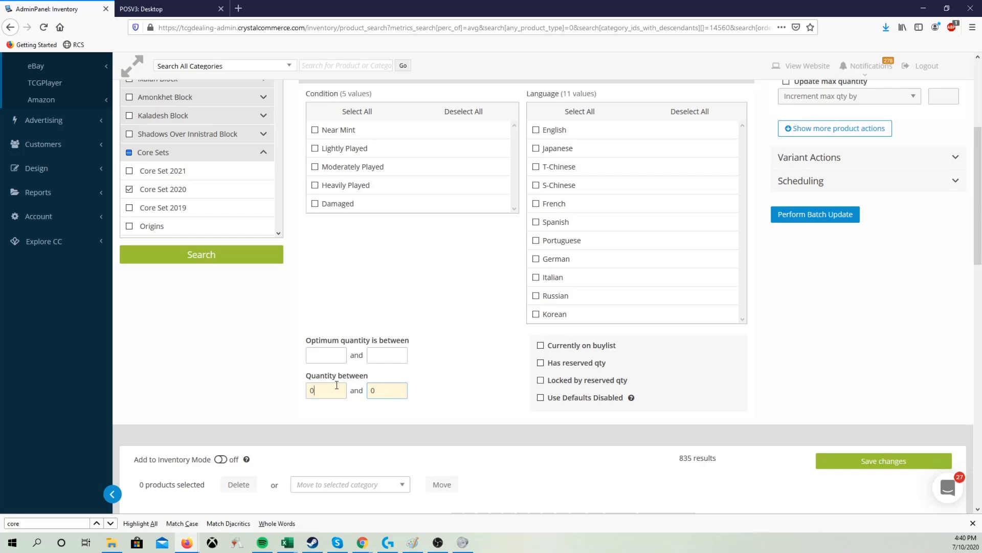
click(240, 257)
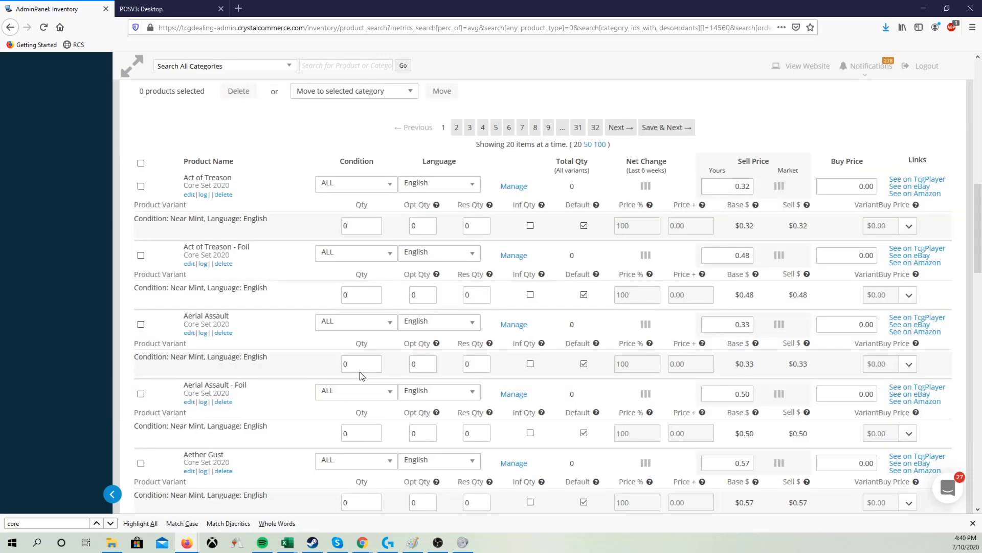
- Search the inventory for Core Set 2021 products with the variant quantity range left empty and examine the listed products
scroll(307, 284, up, 1)
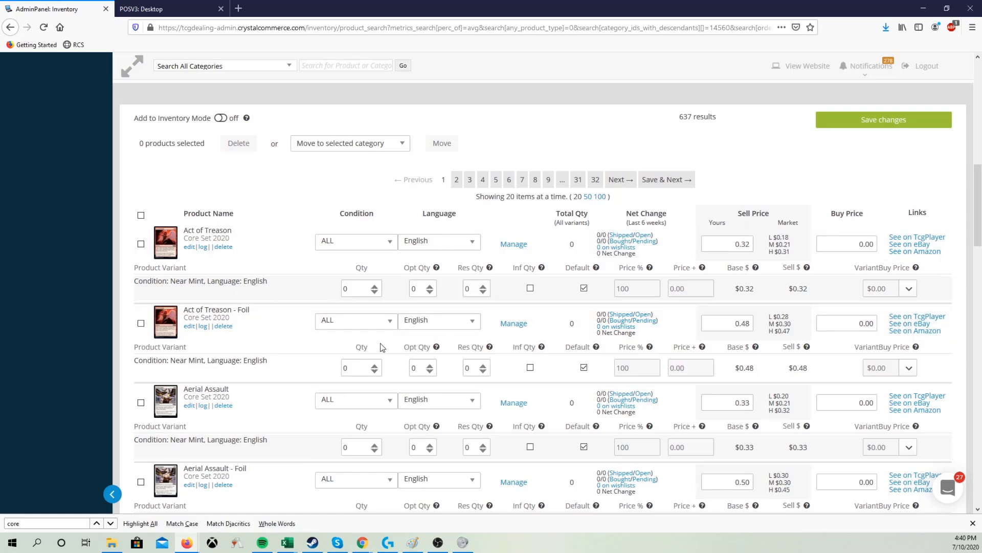
scroll(357, 280, up, 2)
click(350, 340)
scroll(279, 269, up, 6)
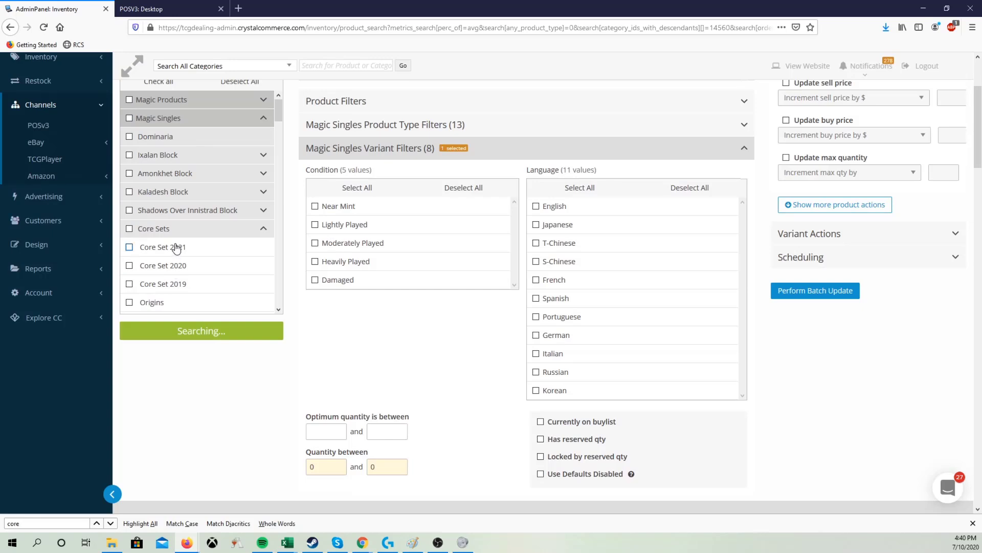
click(173, 248)
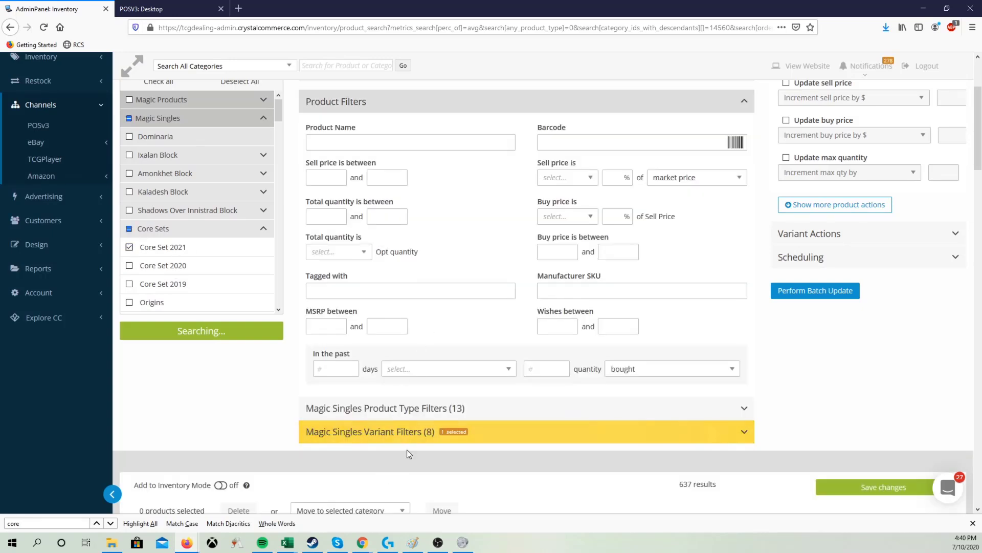
click(407, 434)
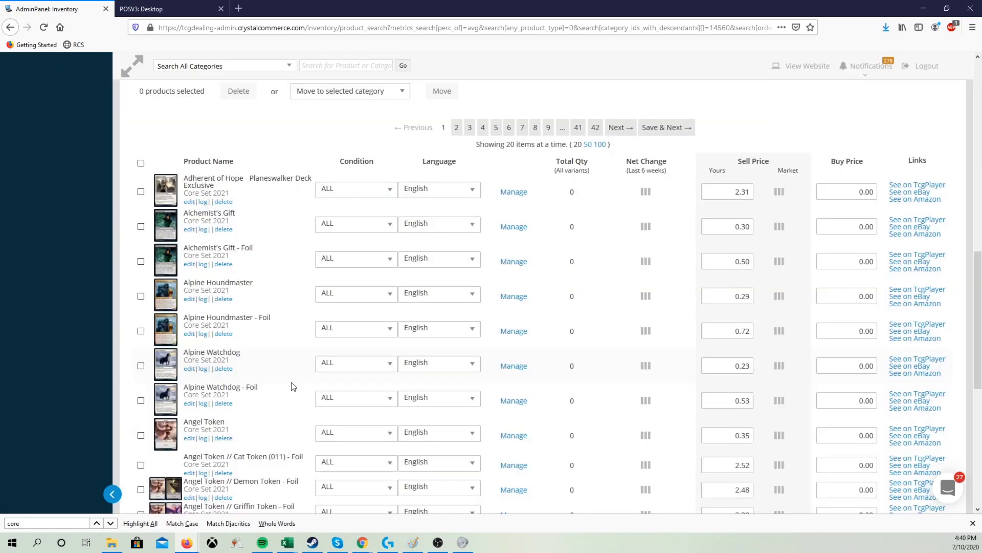
scroll(447, 276, up, 1)
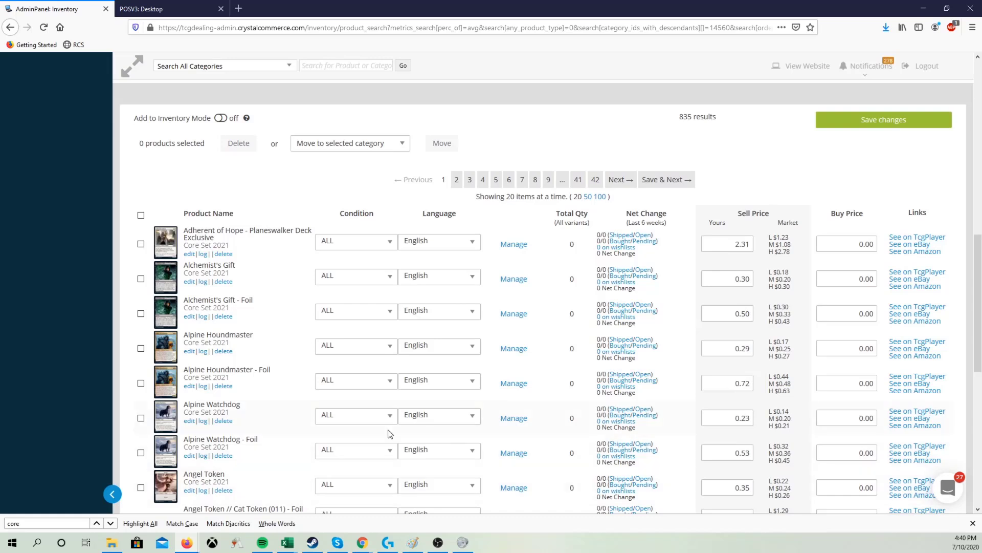
drag(205, 270, 184, 273)
click(197, 263)
- Search for Core Set 2021 products again with the variant quantity between 0 and 0
scroll(424, 318, up, 4)
scroll(425, 318, up, 1)
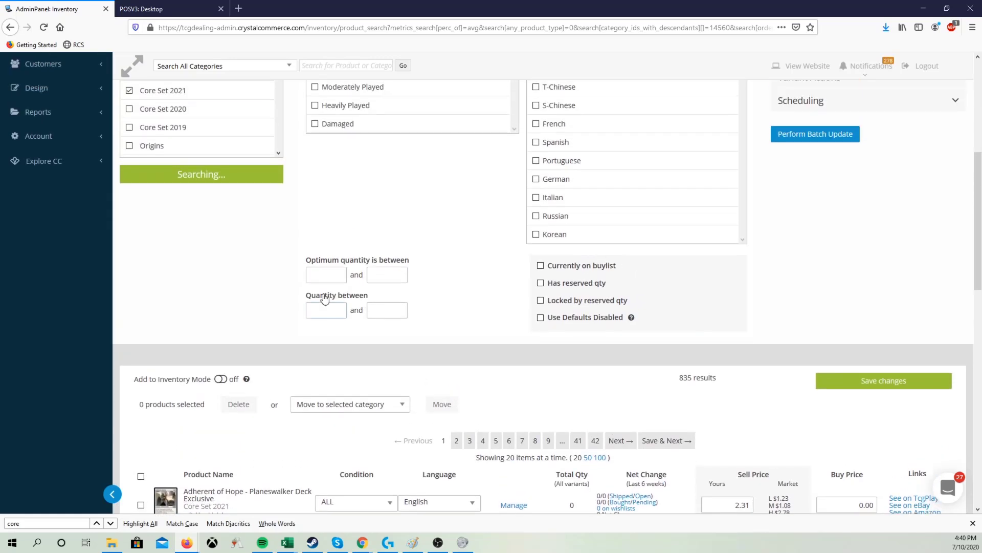
click(326, 306)
text(0)
key(Tab)
text(0)
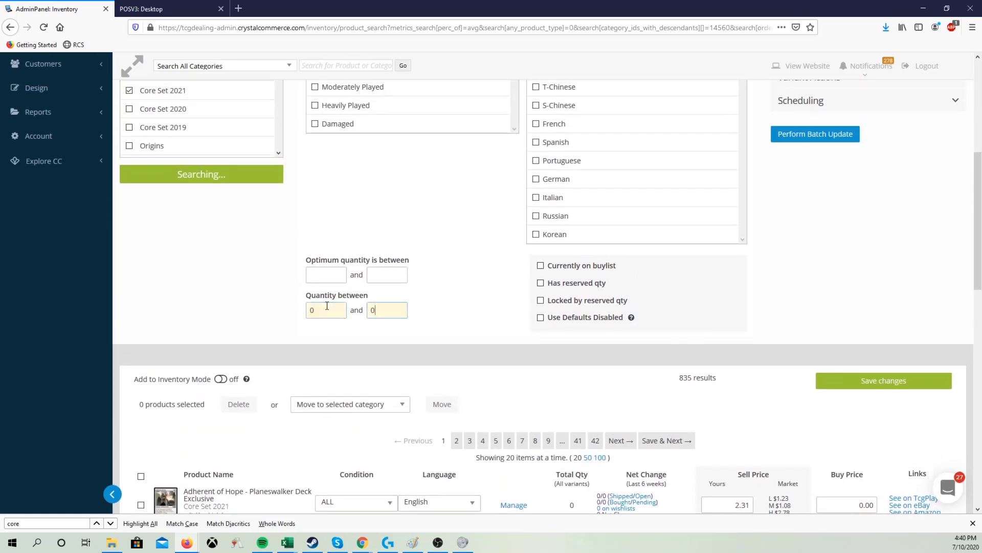
scroll(193, 153, down, 1)
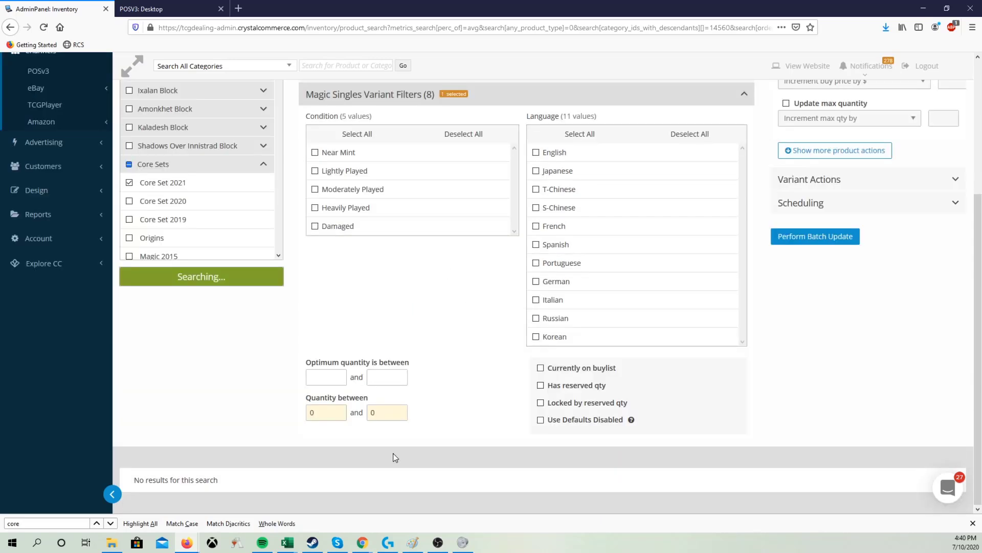
- Clear both variant quantity limits and rerun the Core Set 2021 product search
click(329, 413)
key(BackSpace)
click(380, 413)
key(BackSpace)
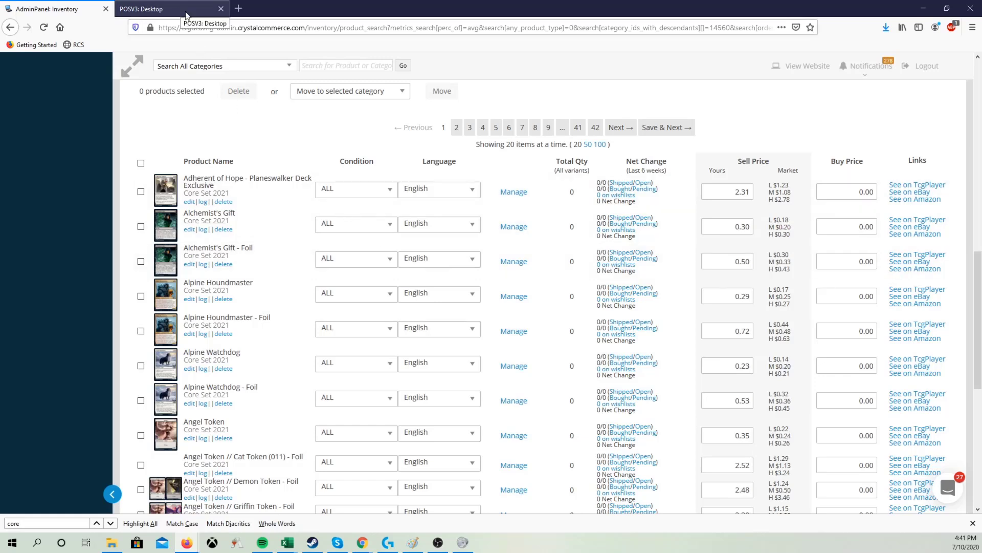
- Set the language of Alchemist's Gift to ALL and open its variants for managing
click(432, 228)
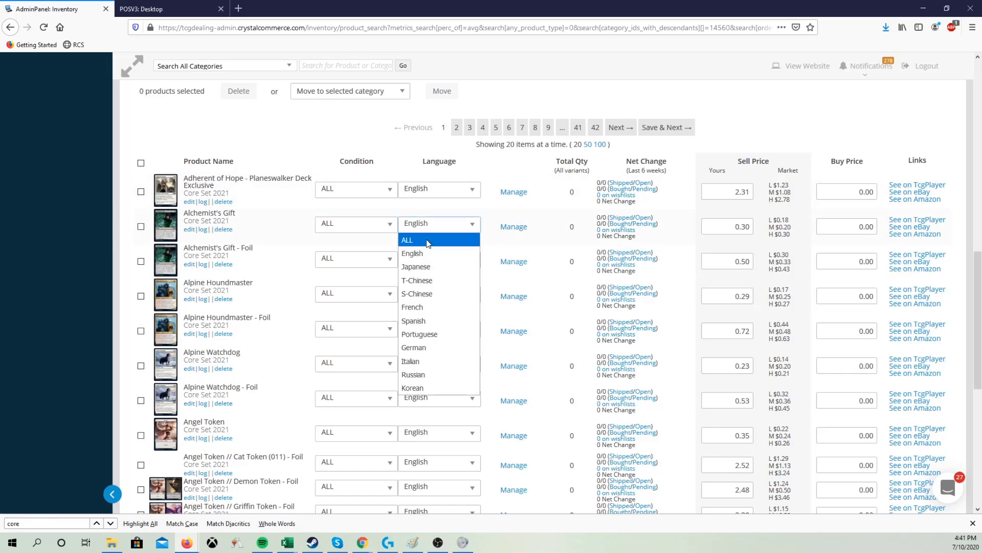
click(429, 243)
click(515, 228)
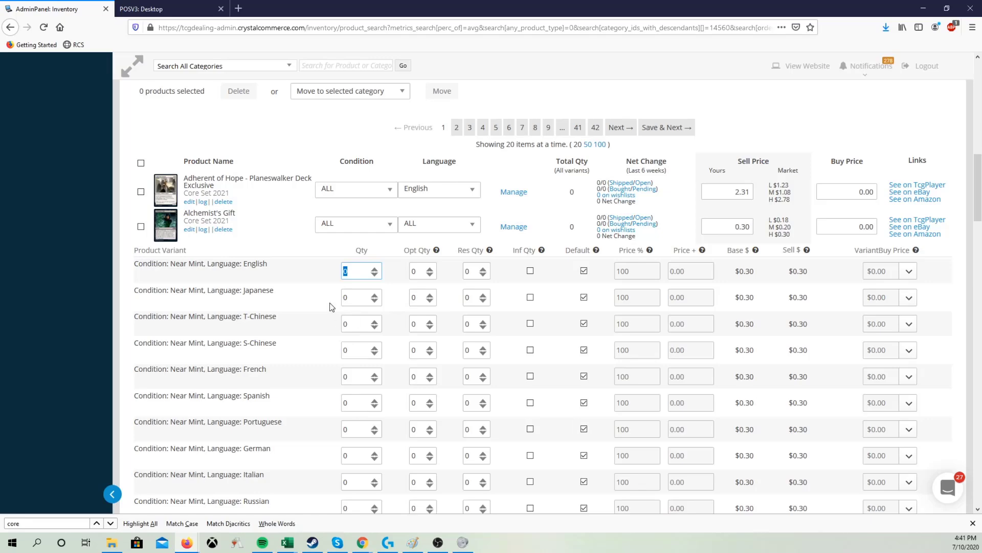
- Compare the Core Set 2021 listing in POSV3 Desktop with the Alchemist's Gift variant rows and filters in the AdminPanel inventory
click(172, 7)
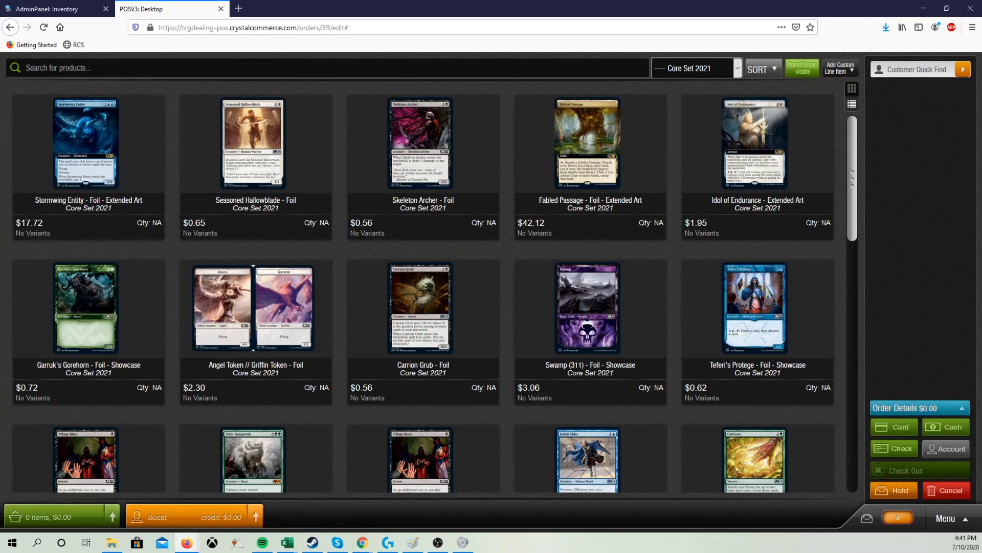
click(69, 9)
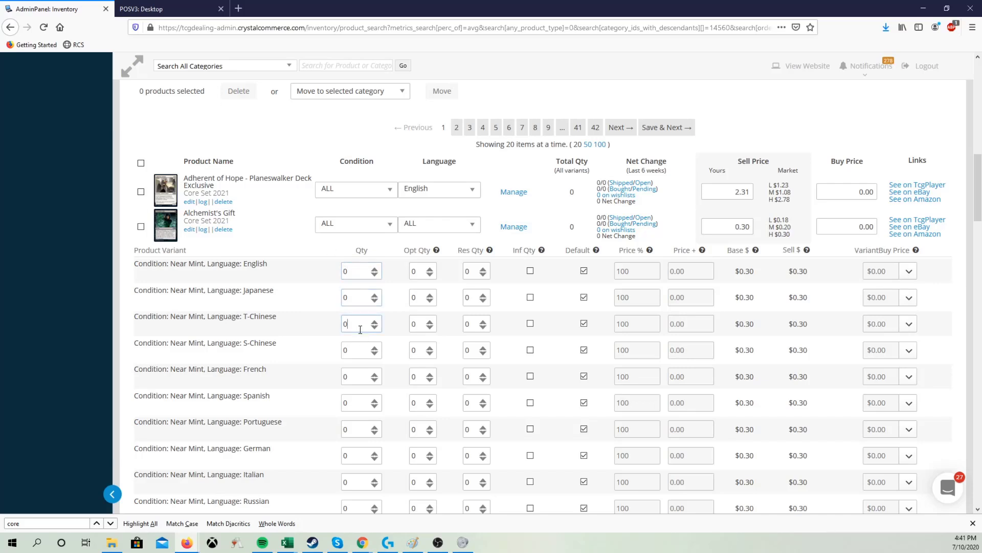
scroll(300, 253, up, 8)
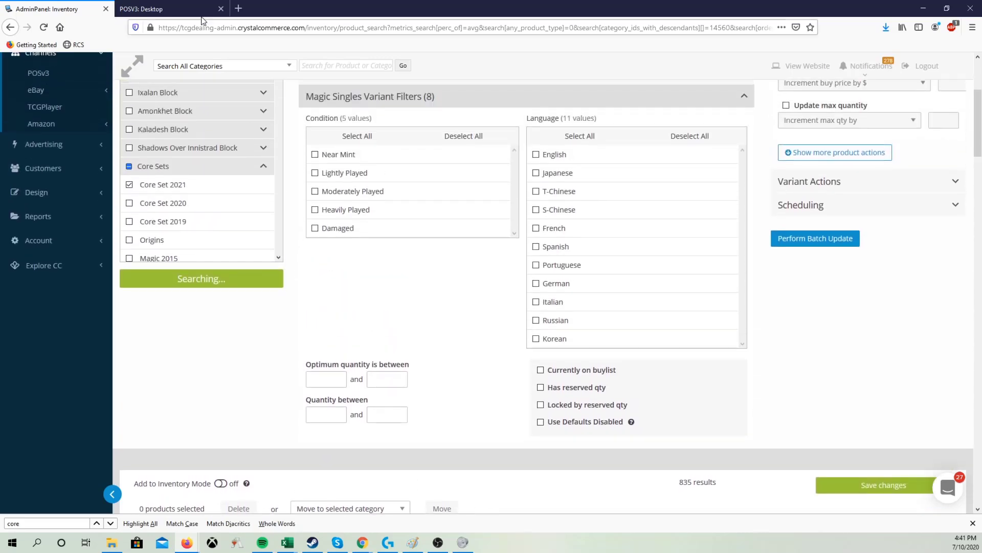
key(ctrl+Tab)
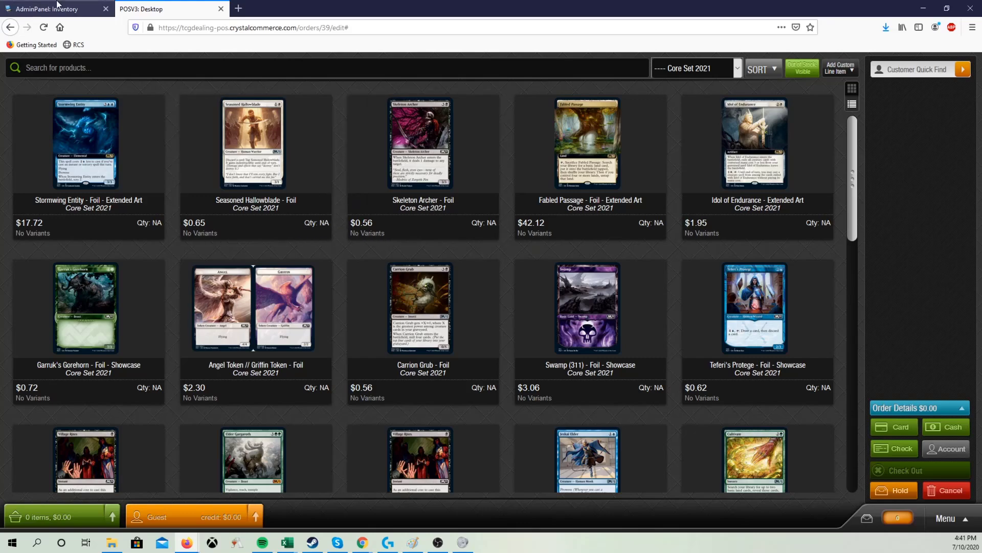
key(ctrl+Tab)
scroll(361, 261, down, 5)
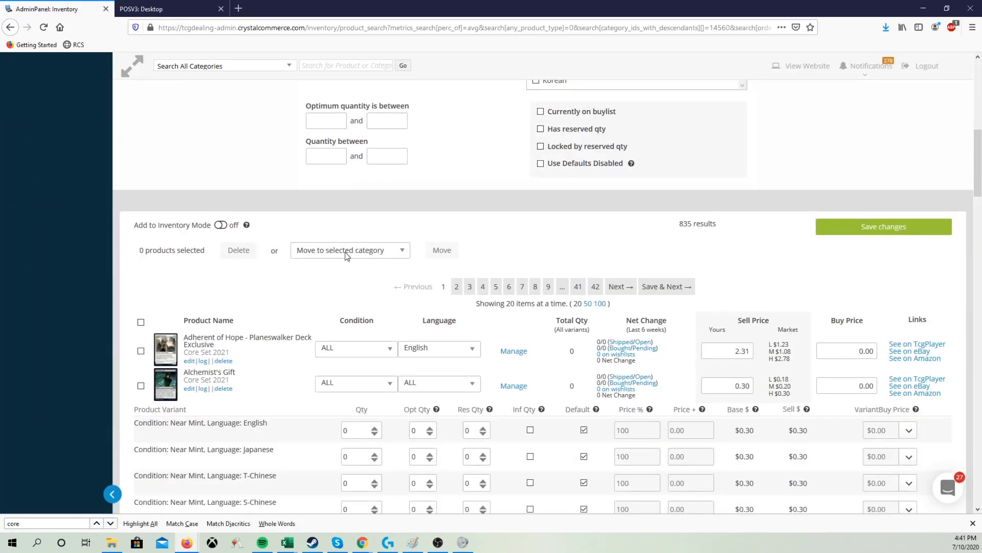
scroll(307, 297, down, 3)
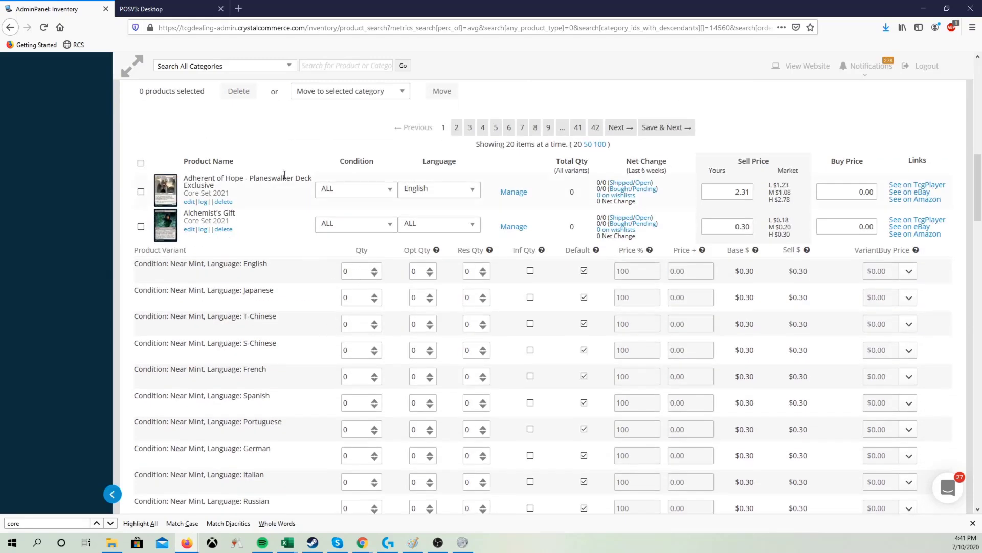
scroll(513, 248, up, 2)
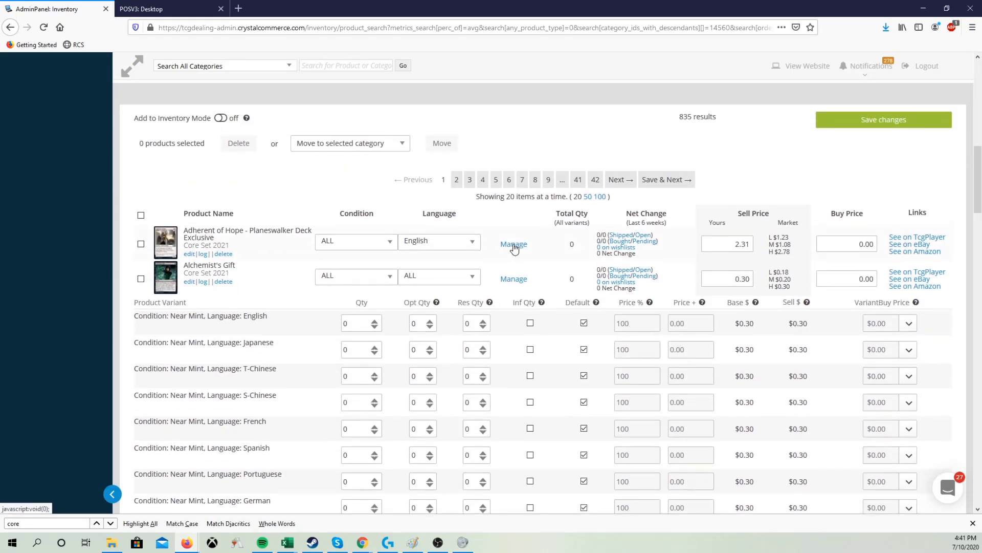
- Set the Near Mint English quantity of Adherent of Hope to 1, save the changes, and check the Core Set 2021 listing in POSV3 Desktop
click(514, 245)
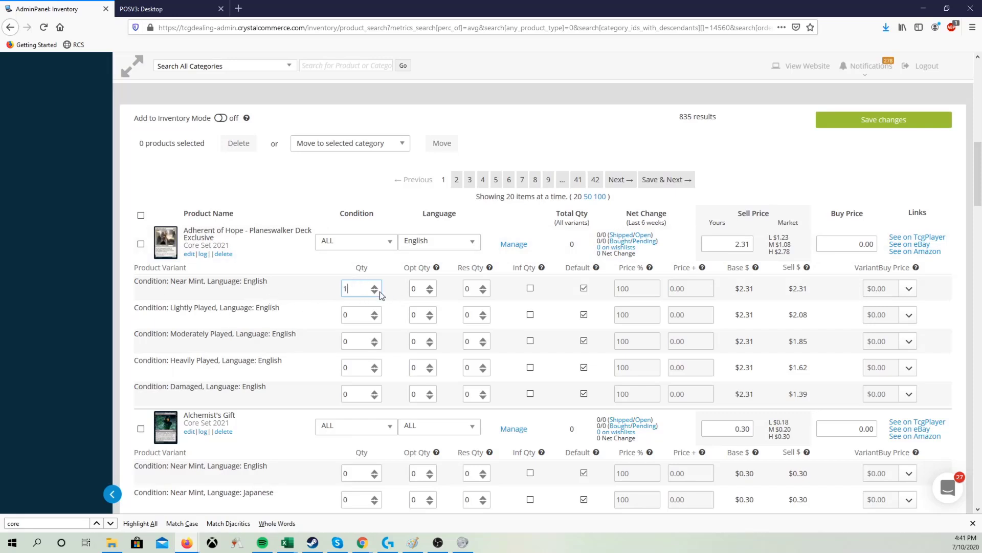
click(859, 121)
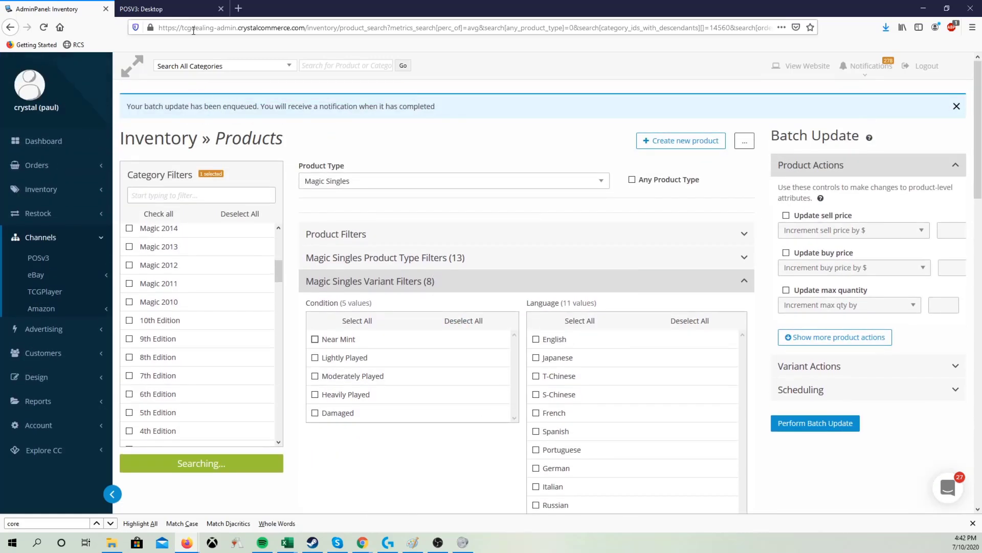
key(ctrl+Tab)
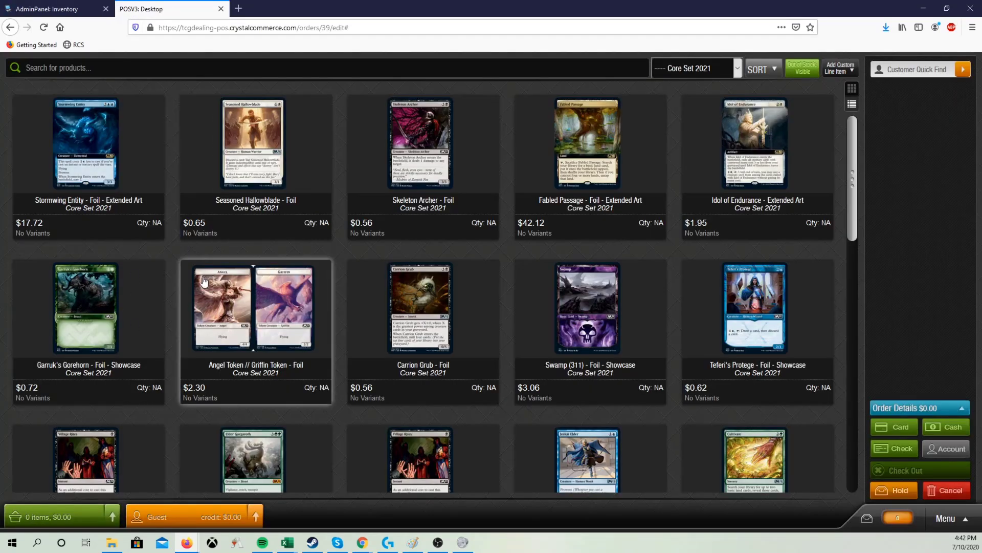
click(68, 9)
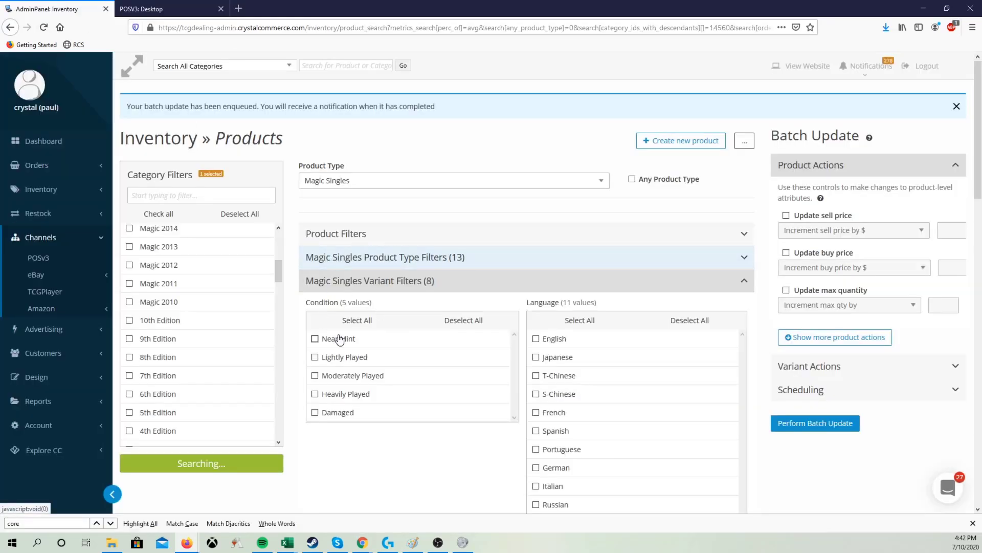
- Find the Core Set 2021 category with the filter text "core" and limit the Magic Singles variants to Near Mint and English
scroll(361, 484, down, 5)
scroll(321, 372, up, 5)
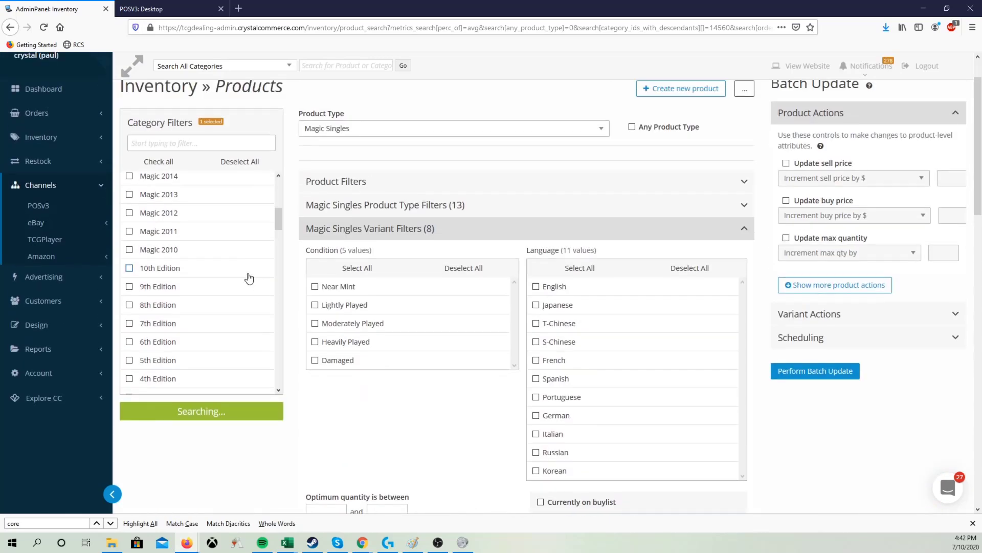
click(211, 143)
text(core)
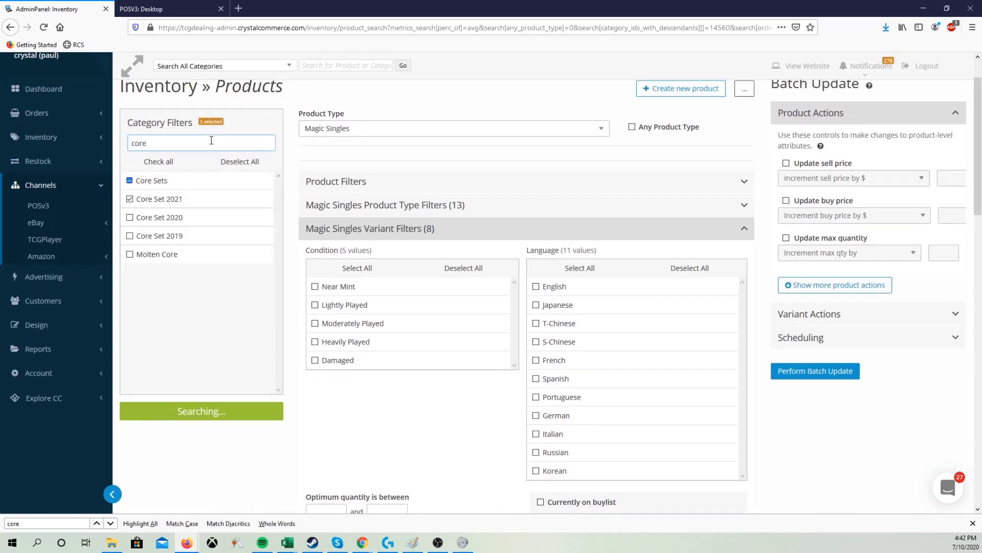
click(316, 287)
click(536, 286)
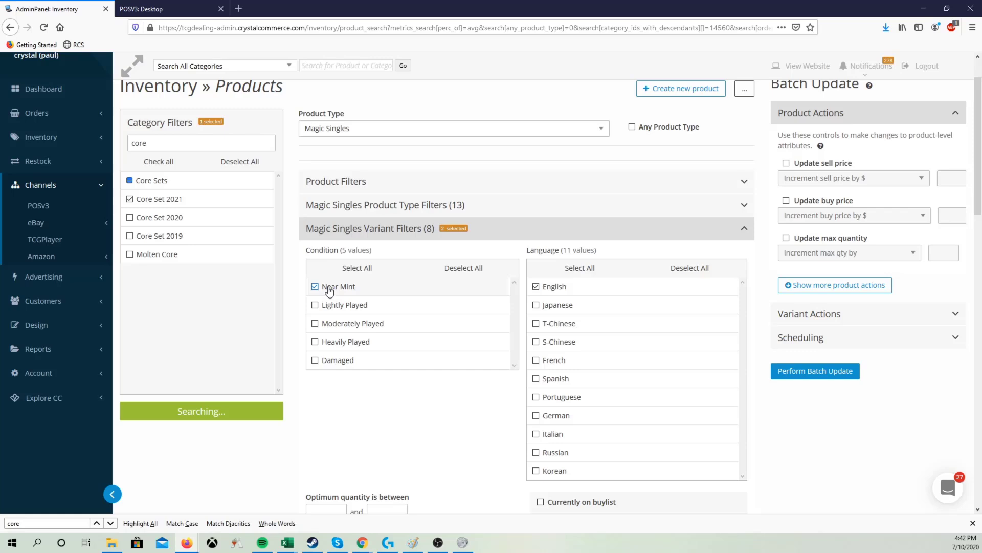
click(341, 304)
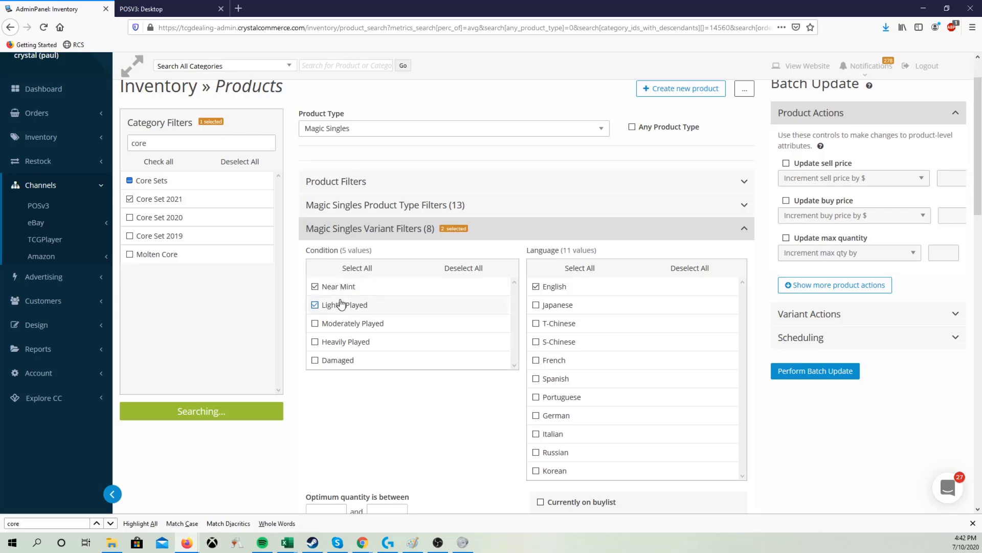
click(341, 305)
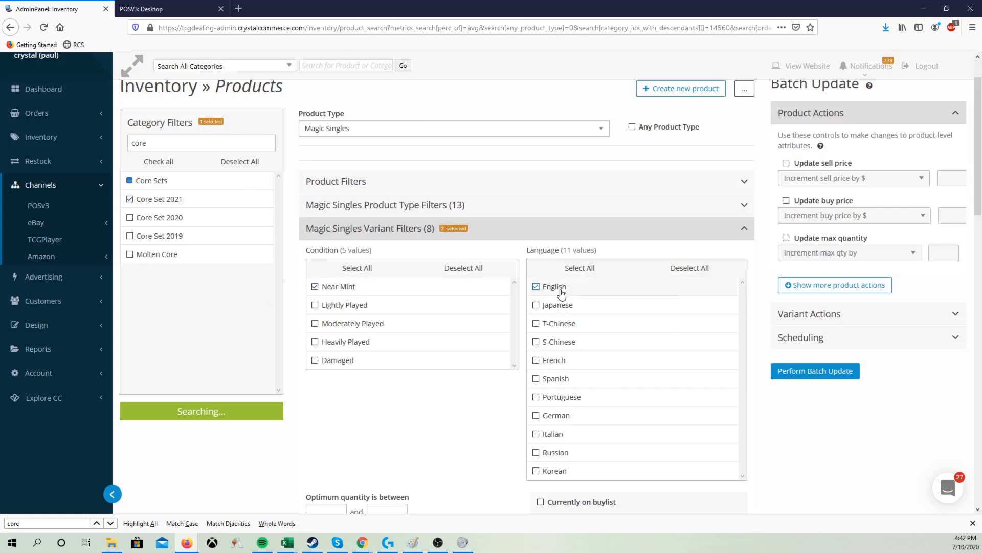
- Set up the variant batch action to update the optimum quantity with "Increment opt qty by" 0
click(839, 318)
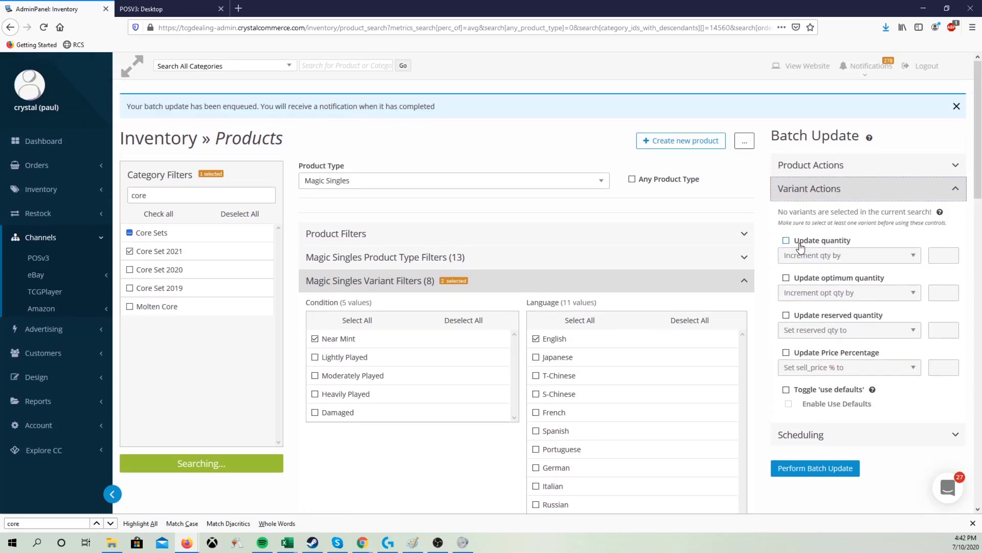
click(787, 279)
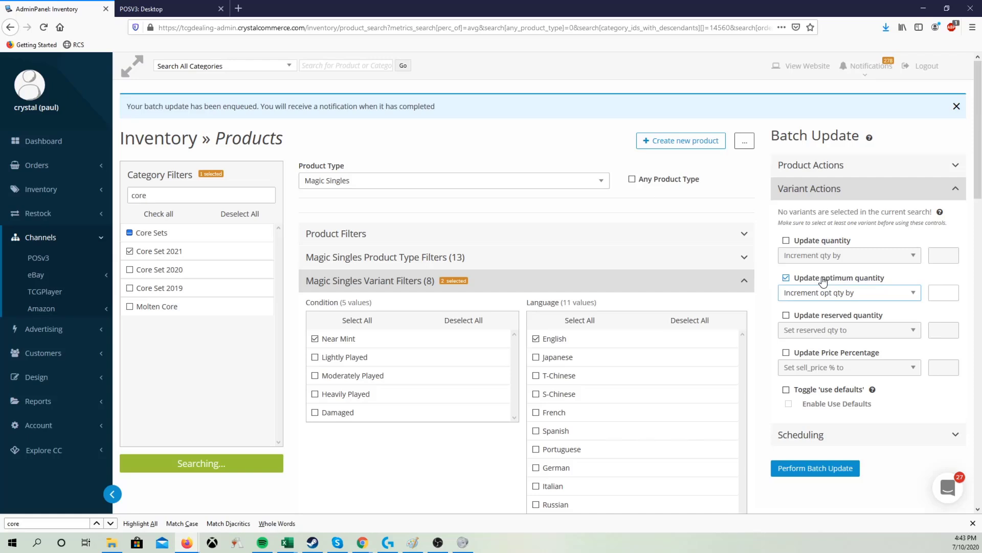
scroll(824, 281, down, 1)
click(849, 241)
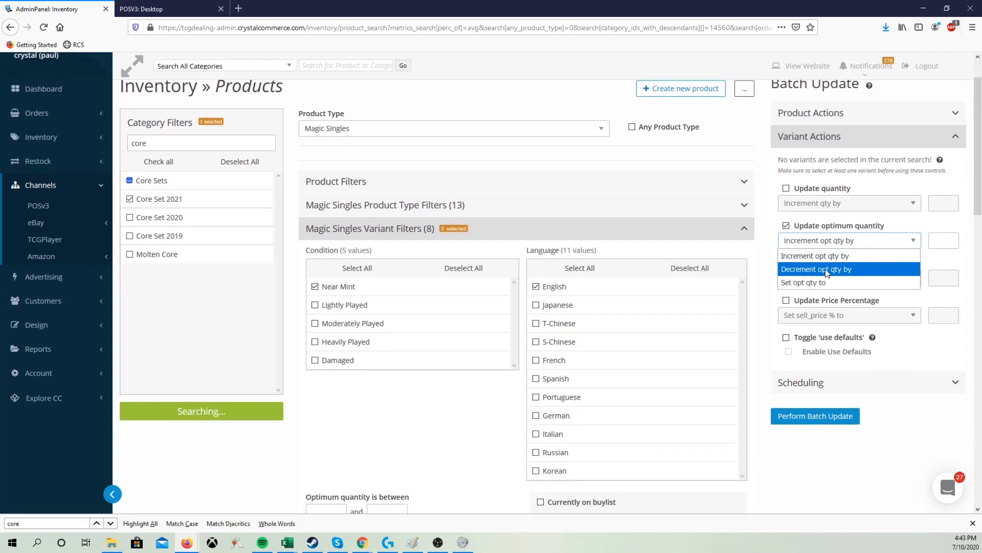
click(832, 257)
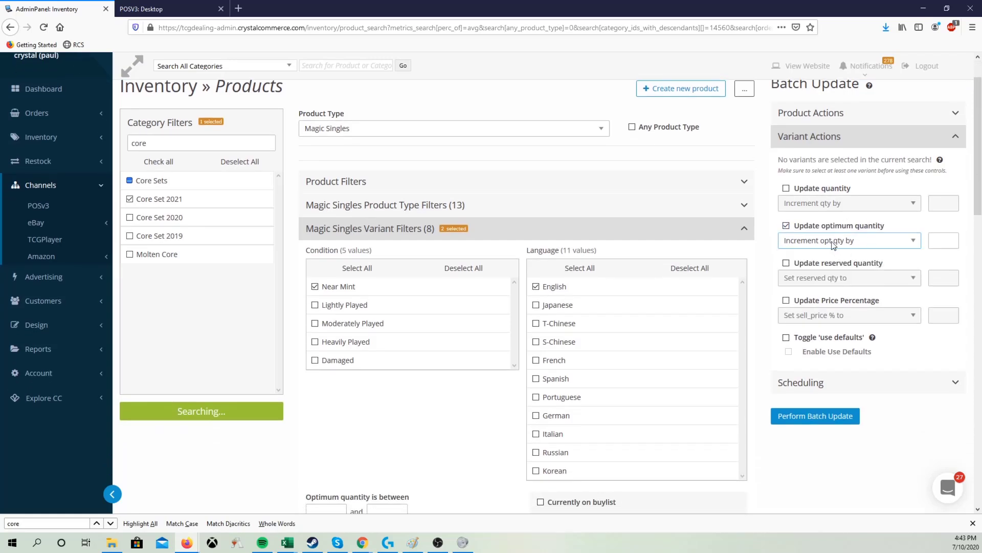
click(938, 242)
text(0)
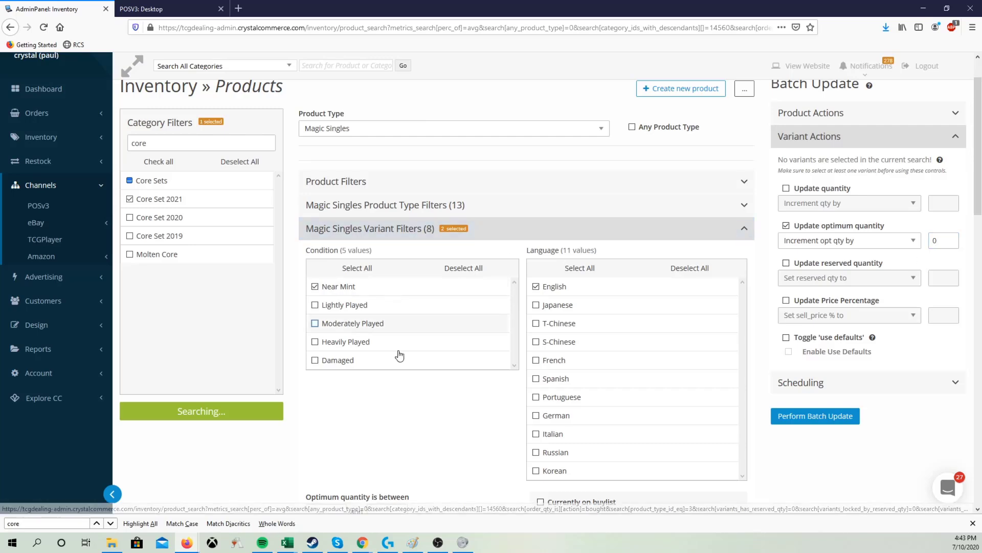
- Perform the batch update on the Near Mint English Core Set 2021 variants and accept the warning
scroll(388, 429, down, 1)
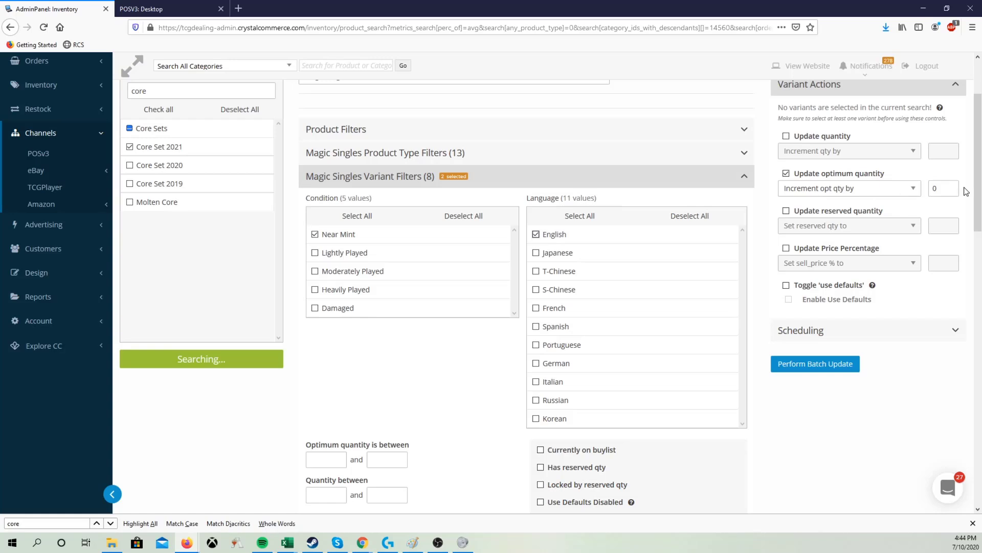
scroll(626, 333, down, 2)
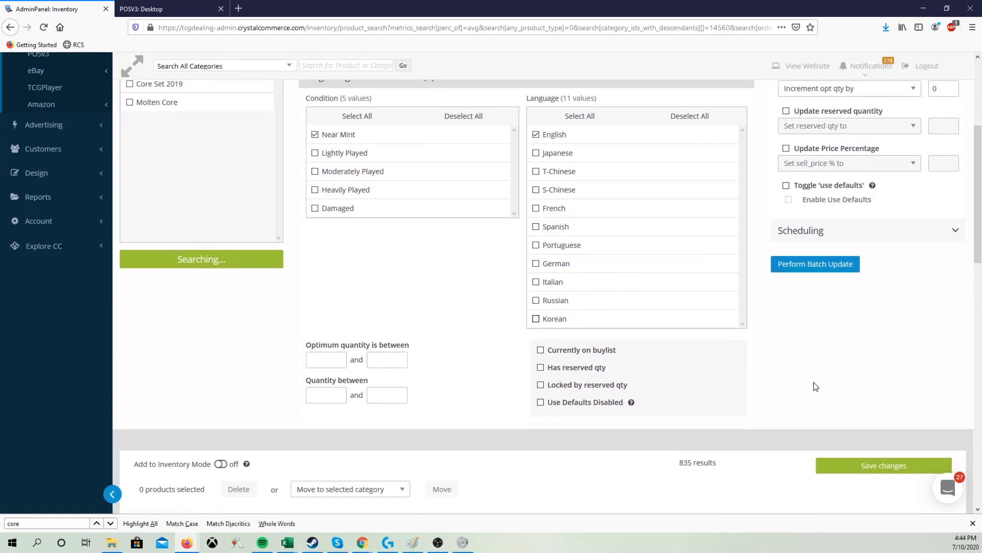
scroll(813, 385, up, 2)
click(829, 364)
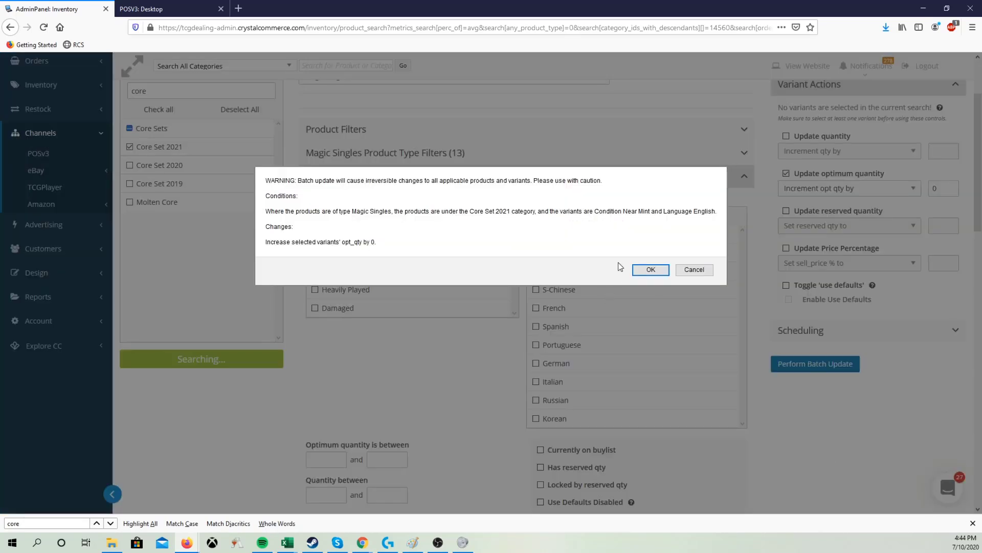
click(651, 270)
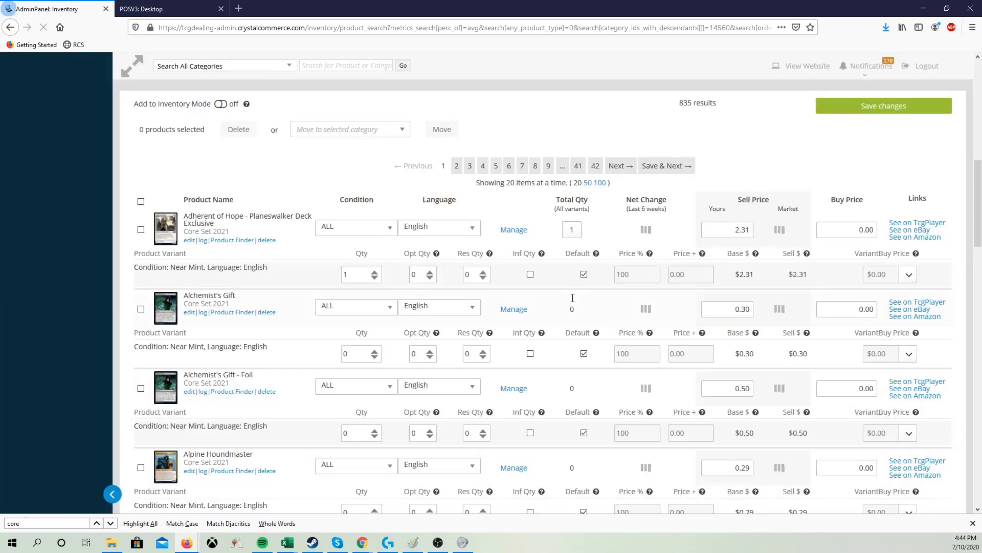
- Deselect the Magic Singles category and choose Board Games as the product type
scroll(389, 291, up, 10)
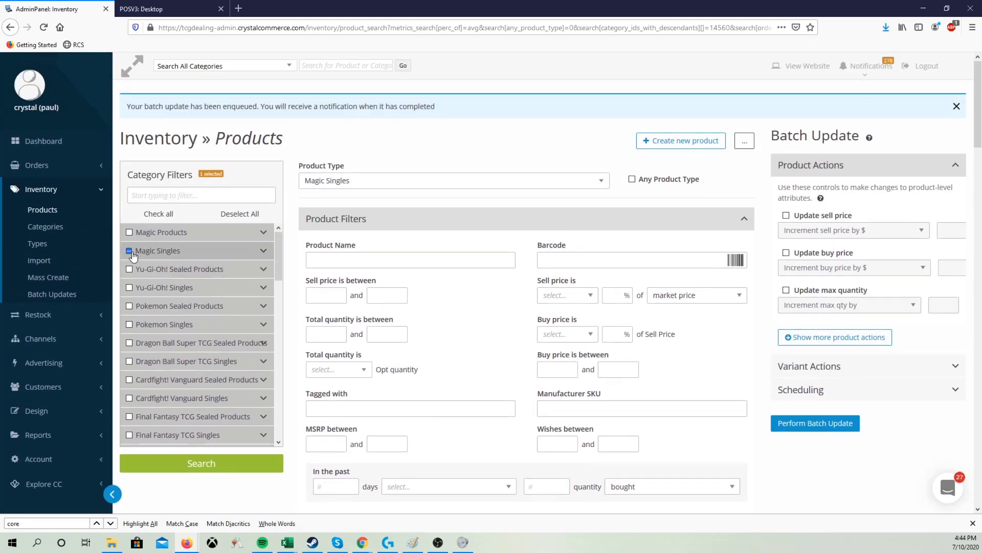
click(129, 251)
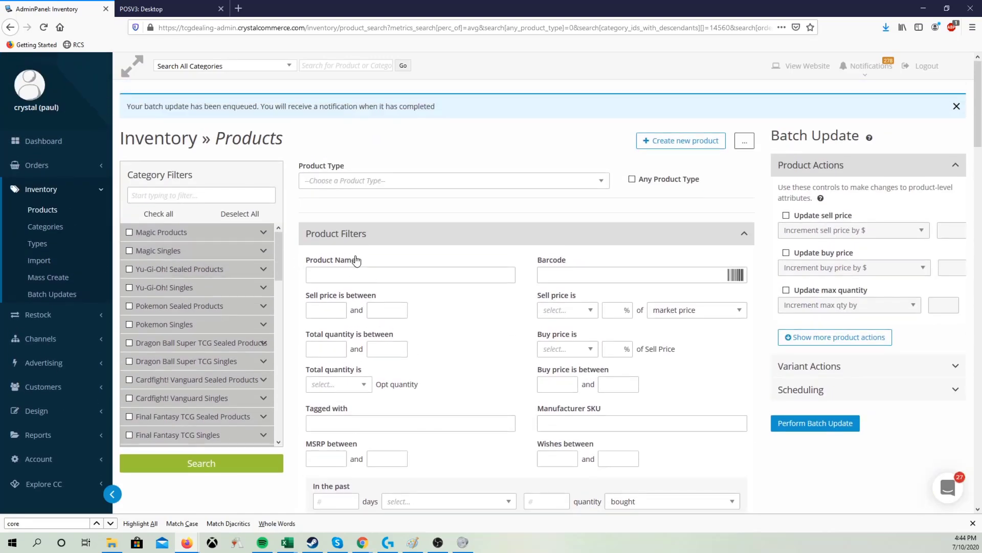
click(156, 8)
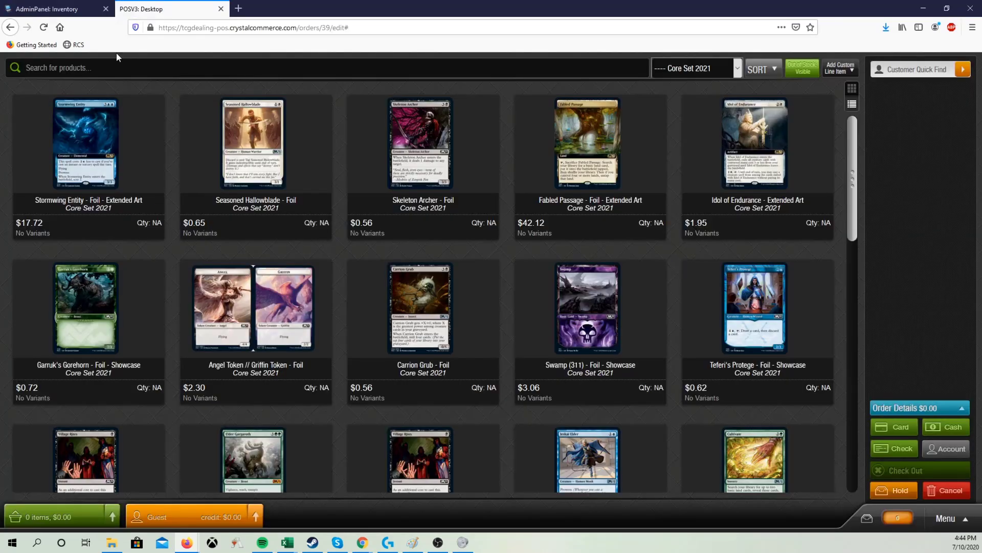
click(77, 10)
click(352, 182)
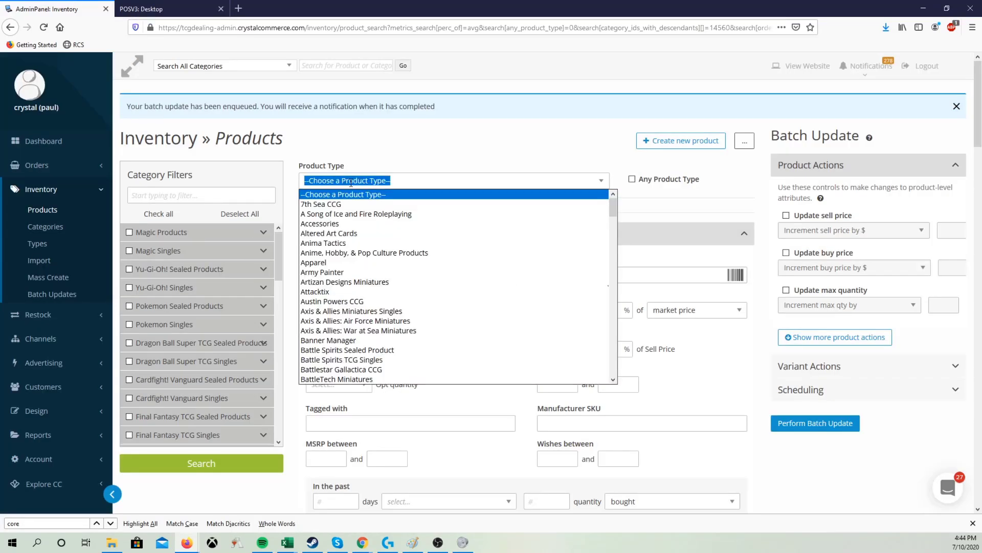
text(board)
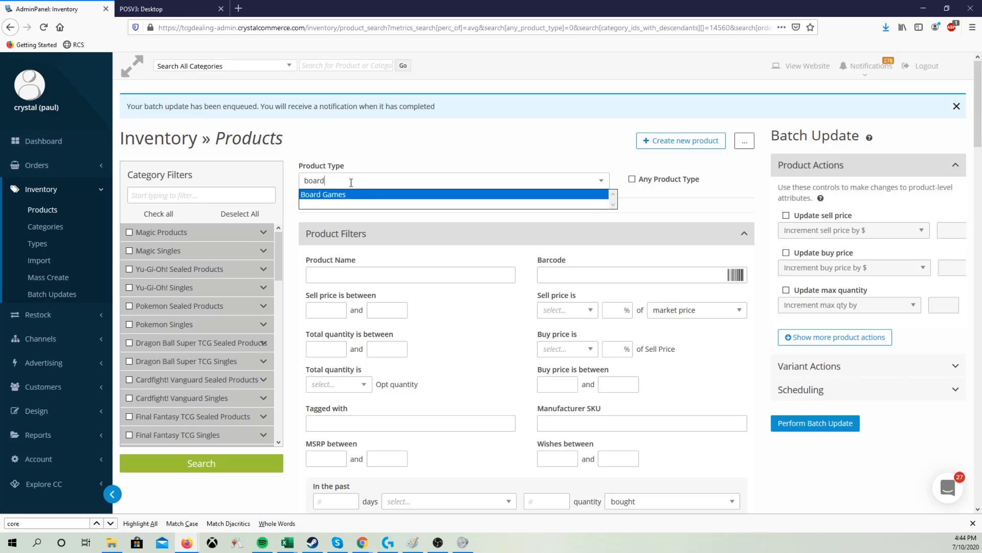
click(351, 182)
click(352, 187)
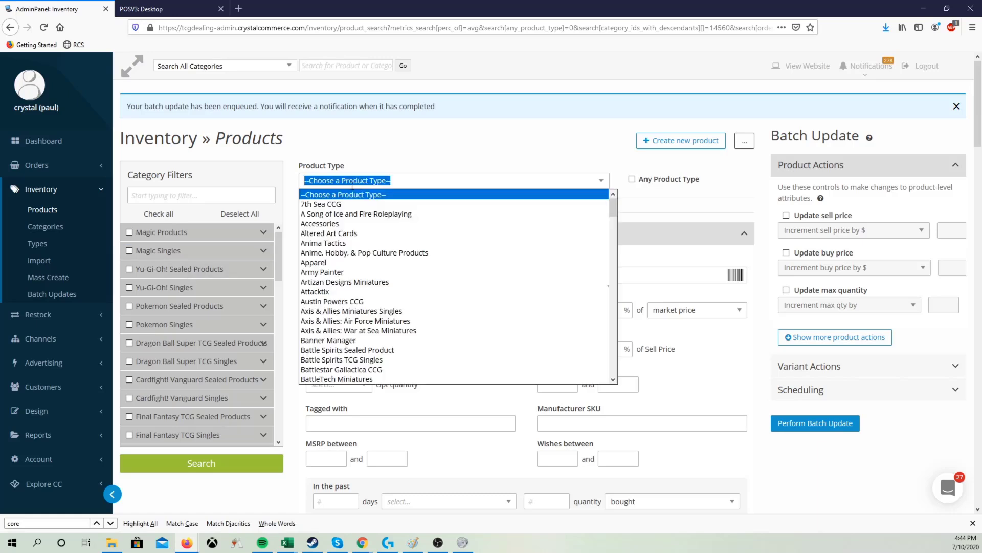
text(board)
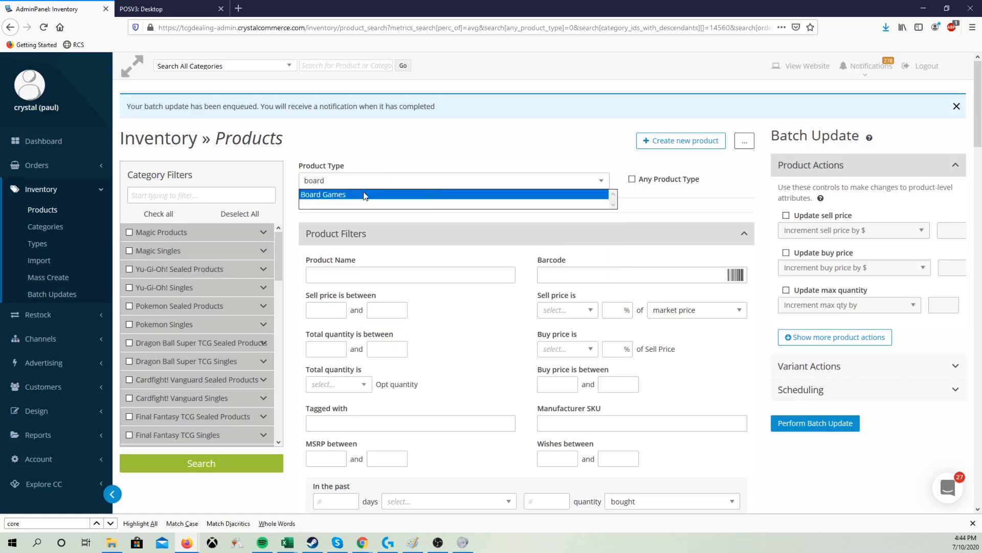
click(365, 195)
- Limit the Board Games variants to condition New and set the batch action to increment the optimum quantity by 0
scroll(439, 352, down, 5)
click(440, 351)
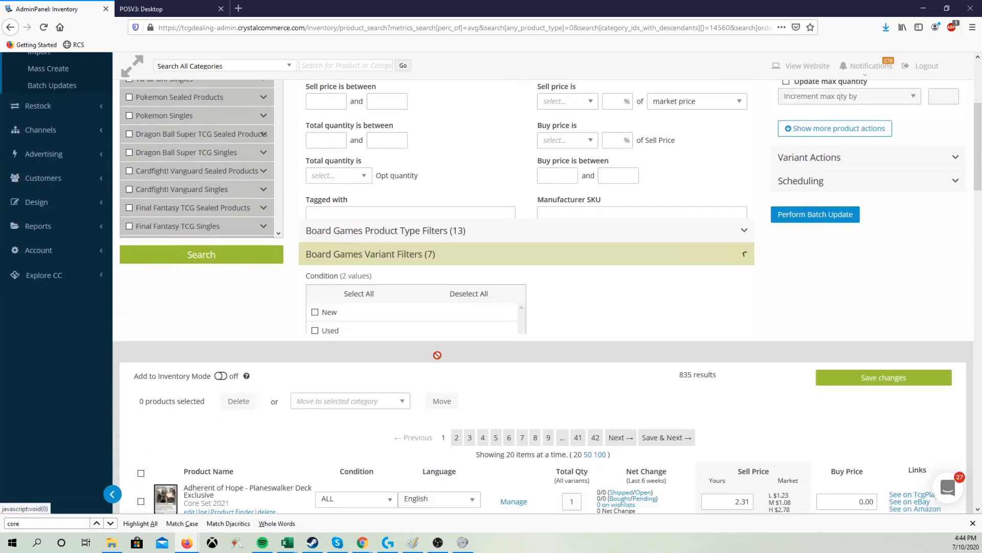
scroll(322, 153, up, 1)
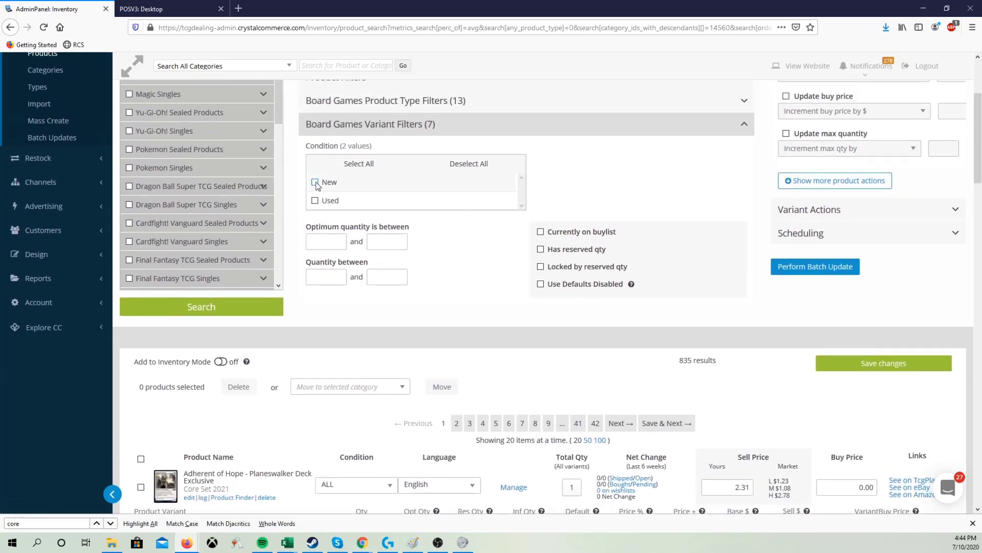
click(315, 183)
scroll(317, 186, up, 3)
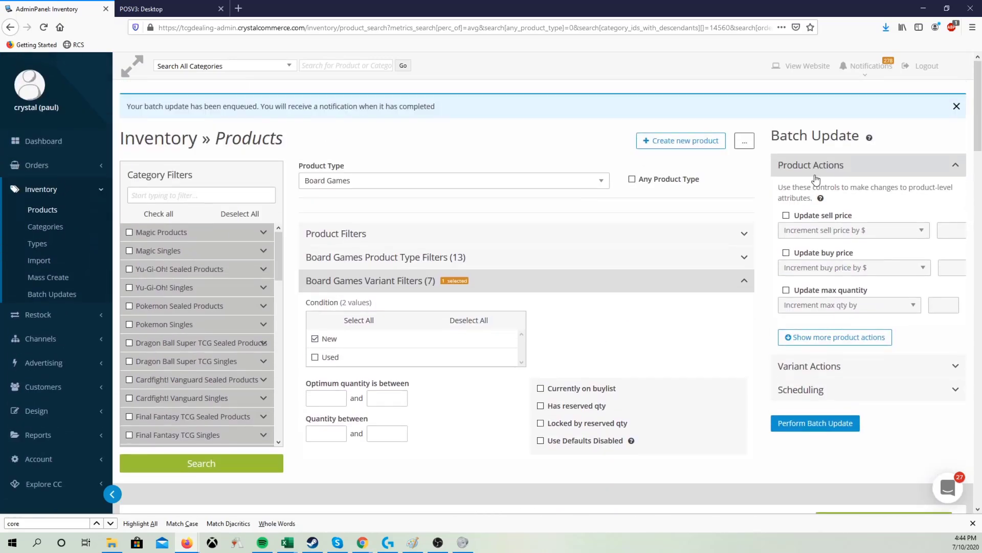
click(843, 369)
click(809, 280)
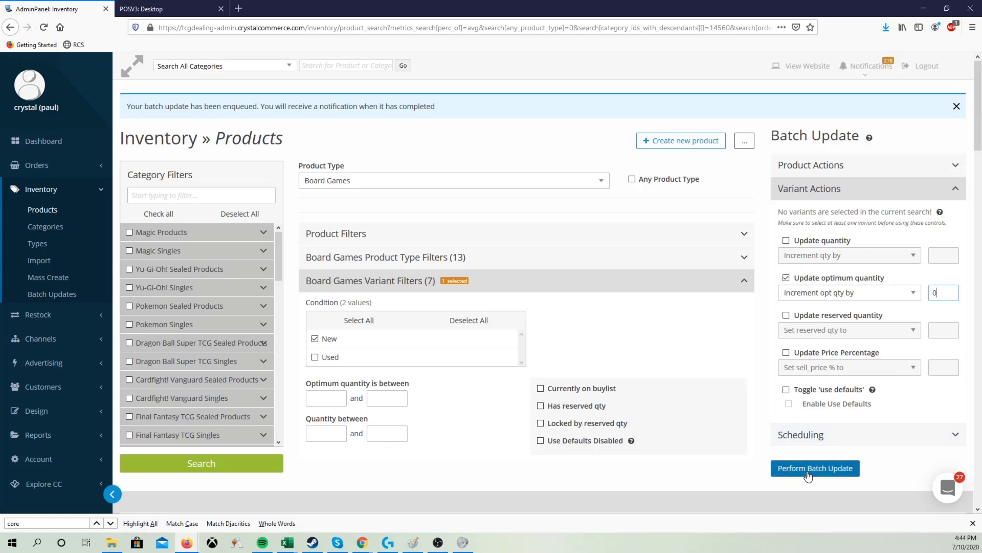
- Open the Batch Updates page in a separate tab and check the progress of the Core Set 2021 update
click(166, 7)
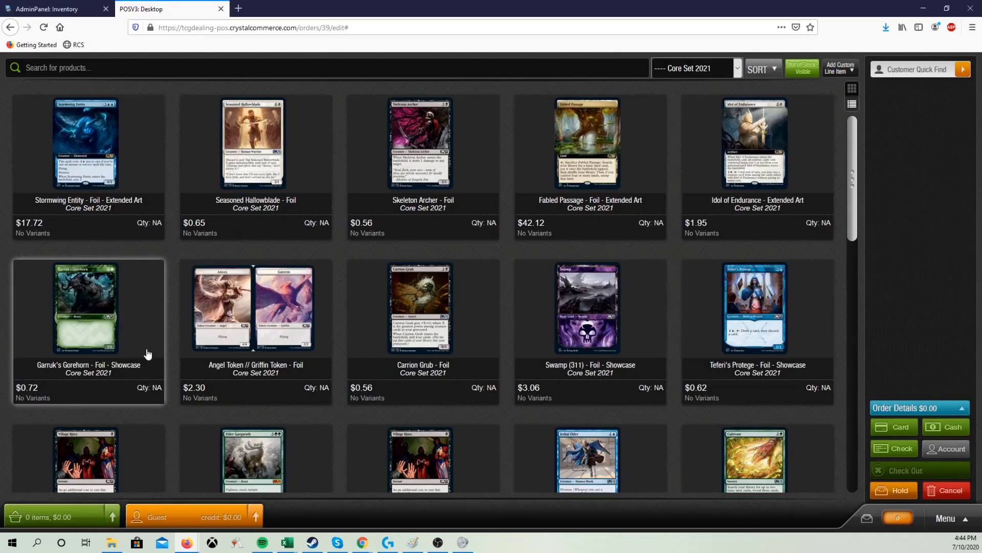
key(ctrl+Tab)
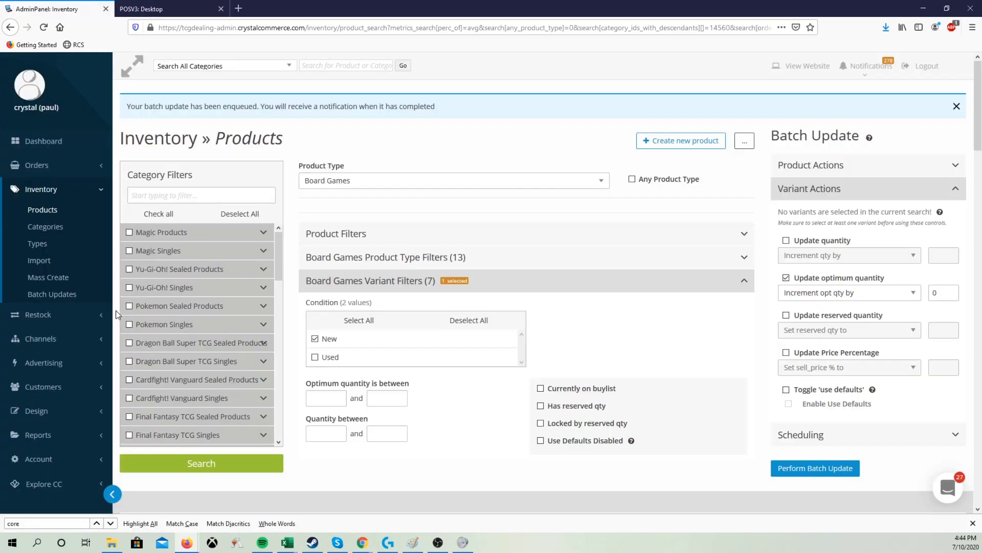
middle_click(62, 296)
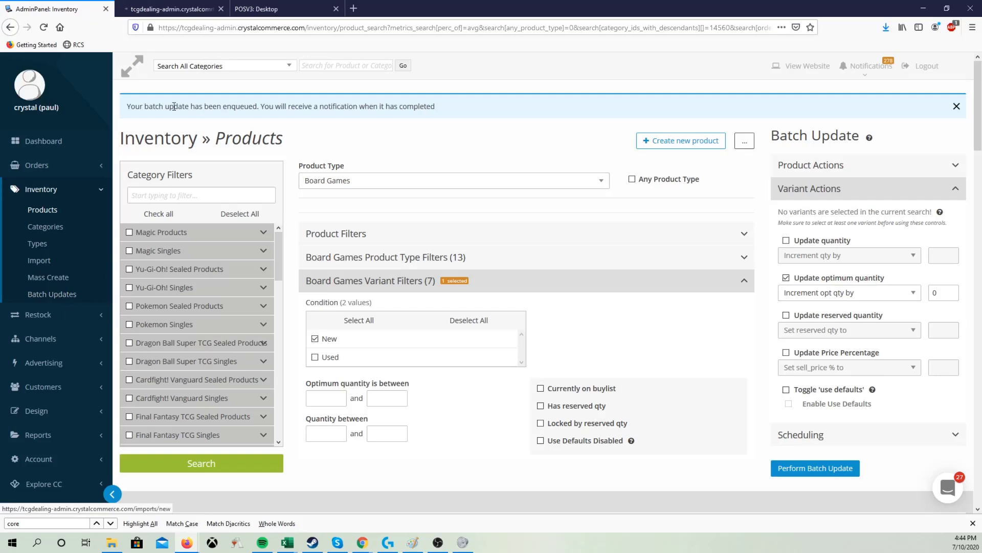
click(173, 8)
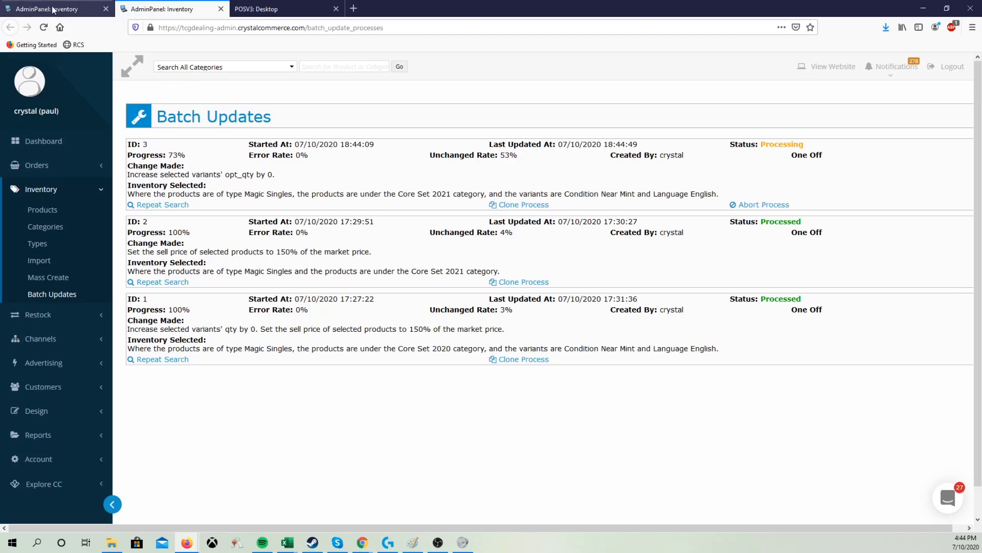
- Switch to the POS and reload it from its base address, without the order path
click(264, 11)
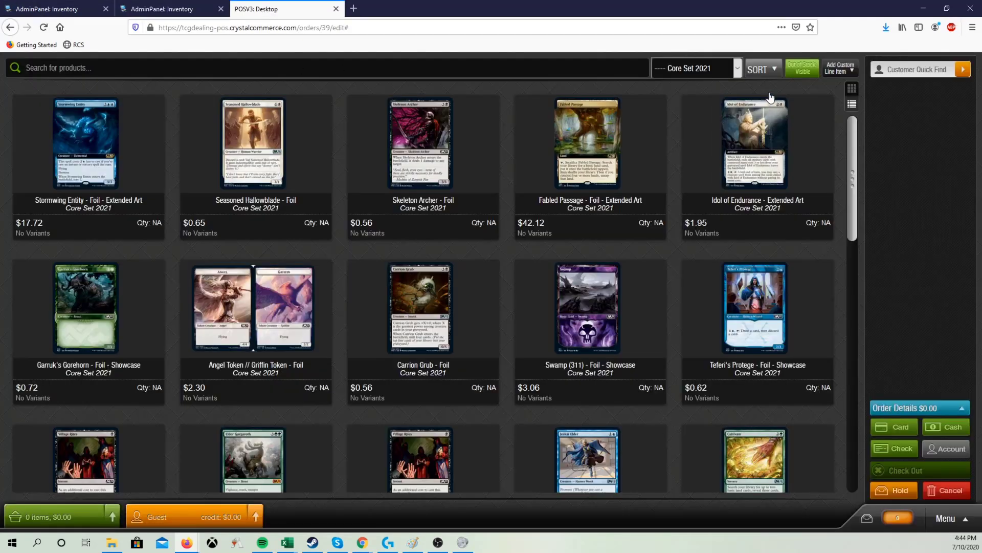
click(314, 28)
click(314, 28)
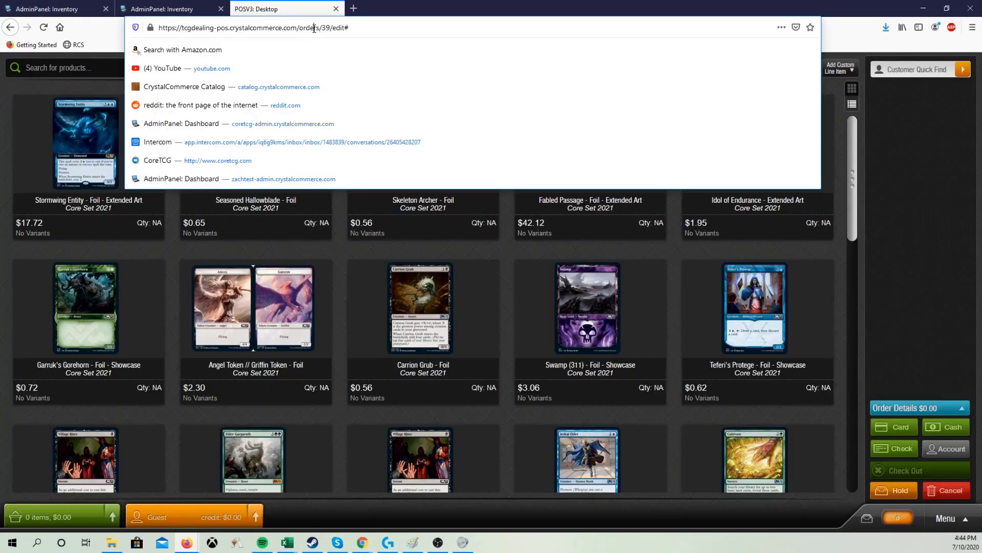
drag(301, 28, 353, 28)
key(BackSpace)
key(Return)
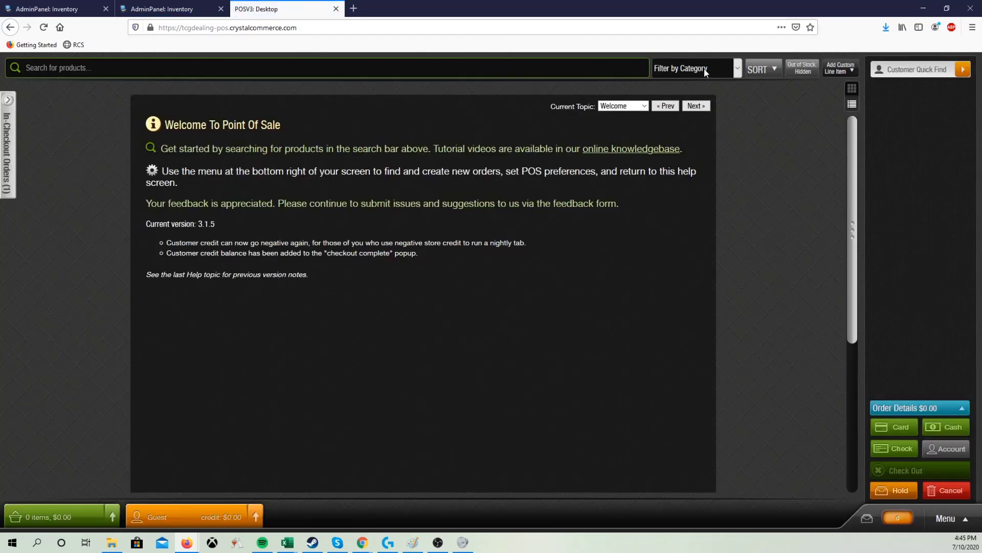
- Filter the POS products by the Core Set 2021 category and make out-of-stock items visible
click(708, 68)
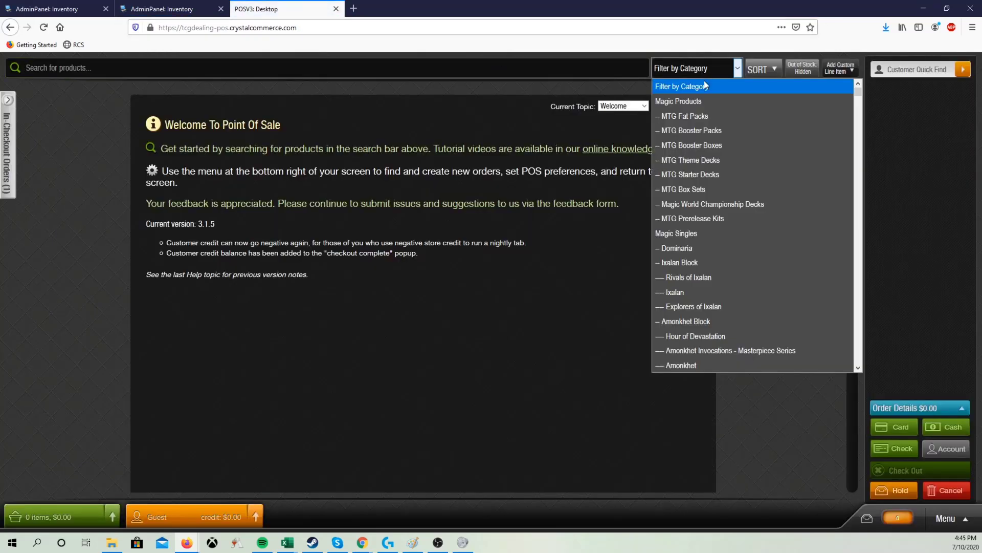
scroll(730, 160, down, 3)
scroll(729, 160, down, 4)
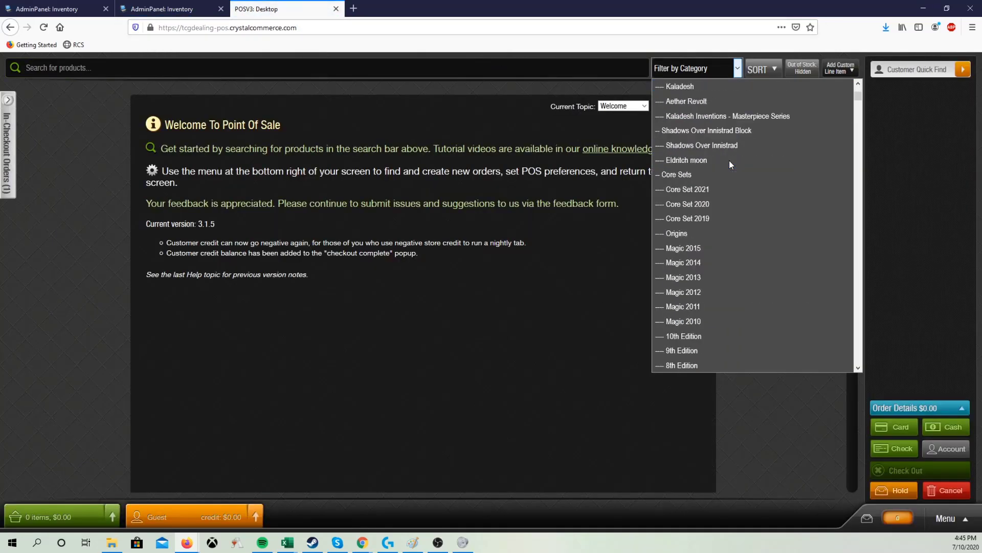
click(685, 189)
click(804, 71)
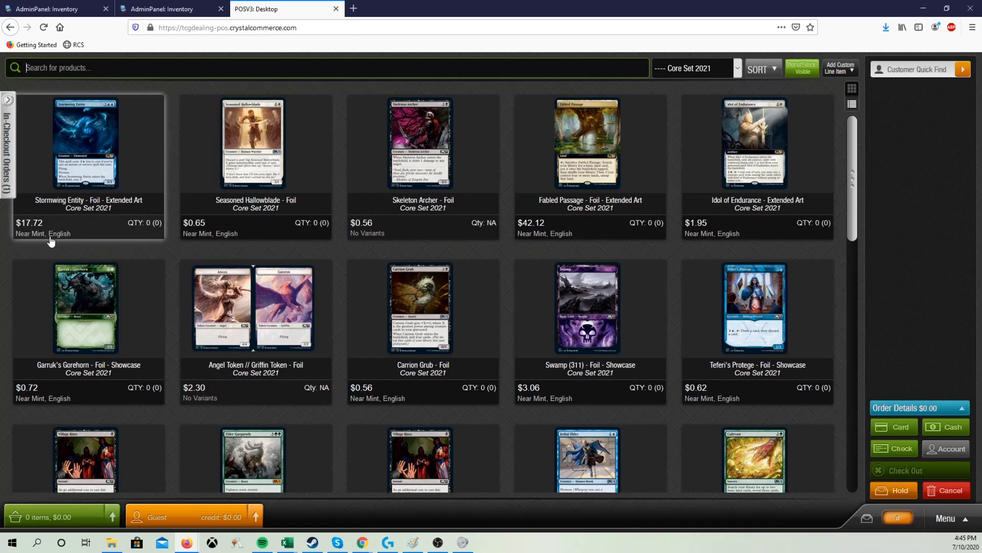
- Add the Stormwing Entity - Foil - Extended Art card to the order, check it in the cart and remove it
click(106, 180)
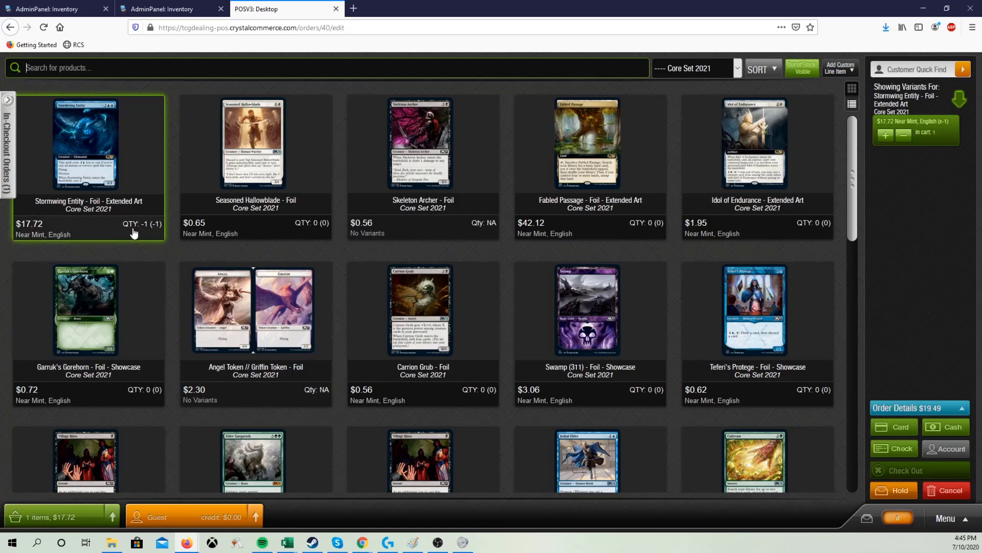
click(70, 518)
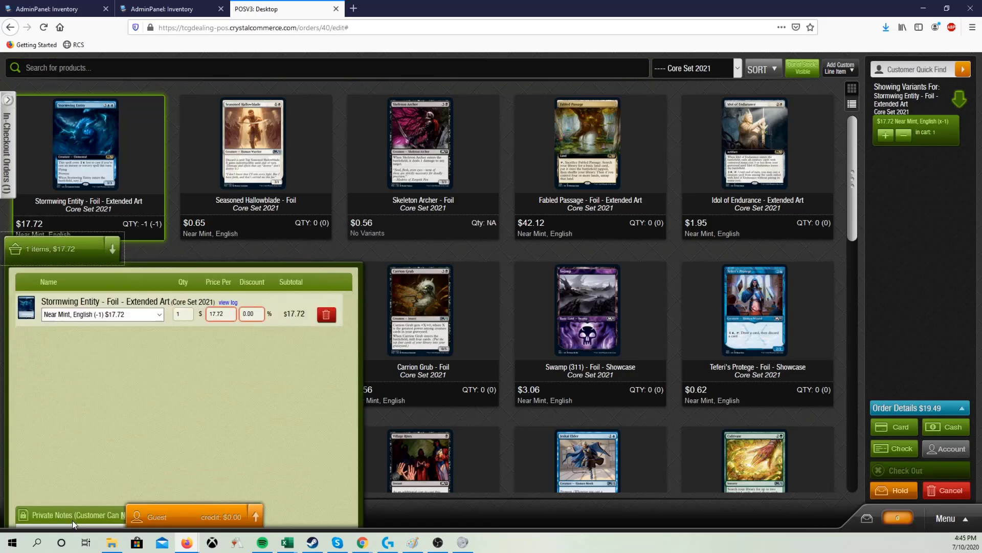
click(481, 247)
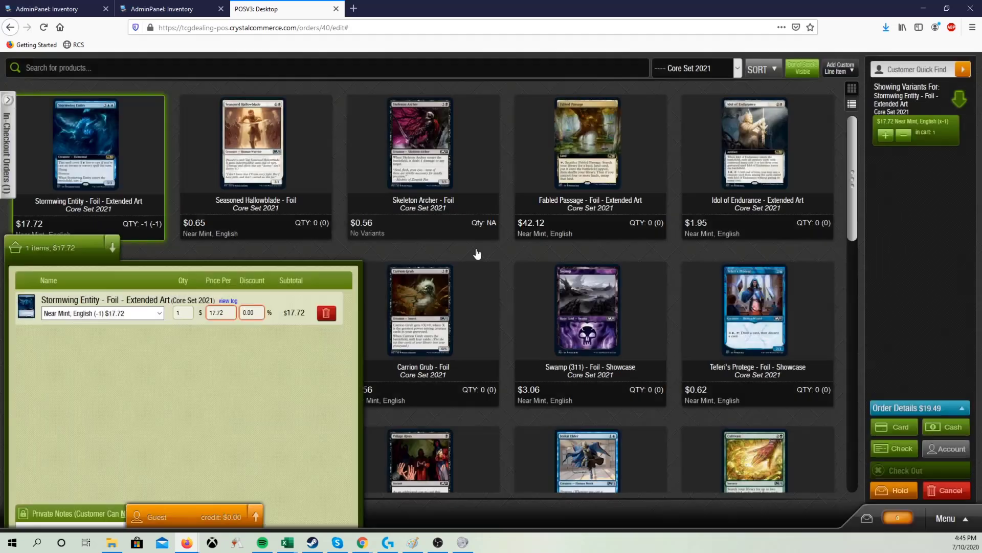
click(110, 254)
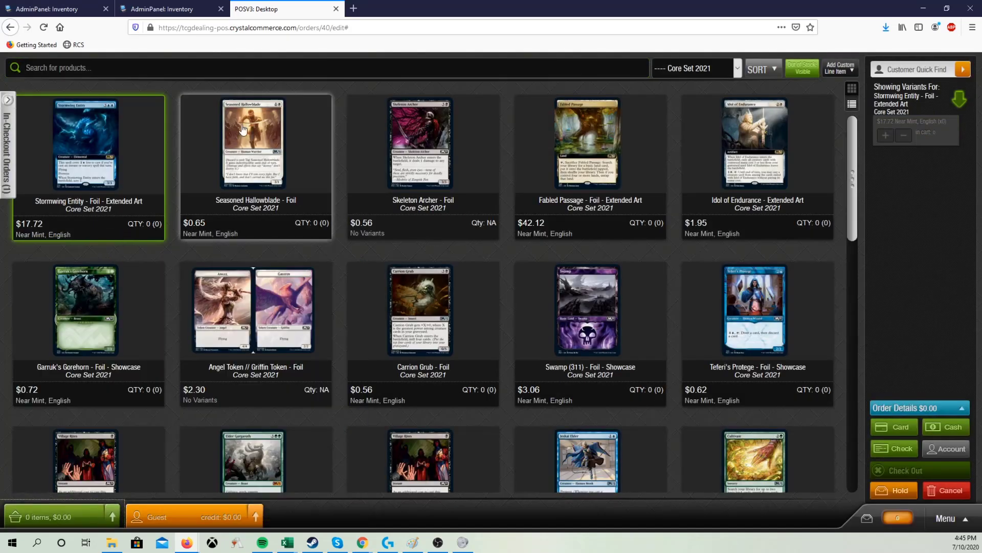
click(169, 9)
click(266, 14)
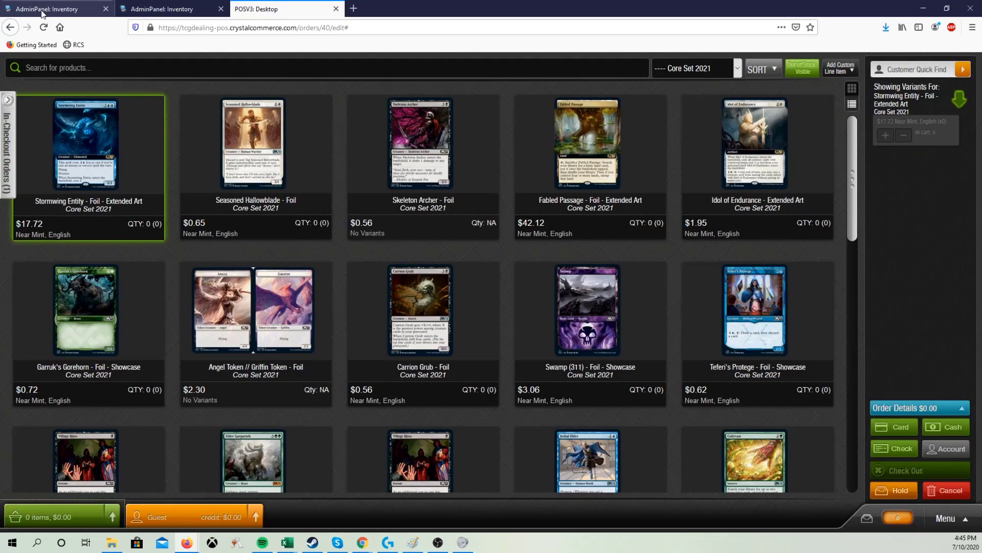
click(47, 10)
click(276, 11)
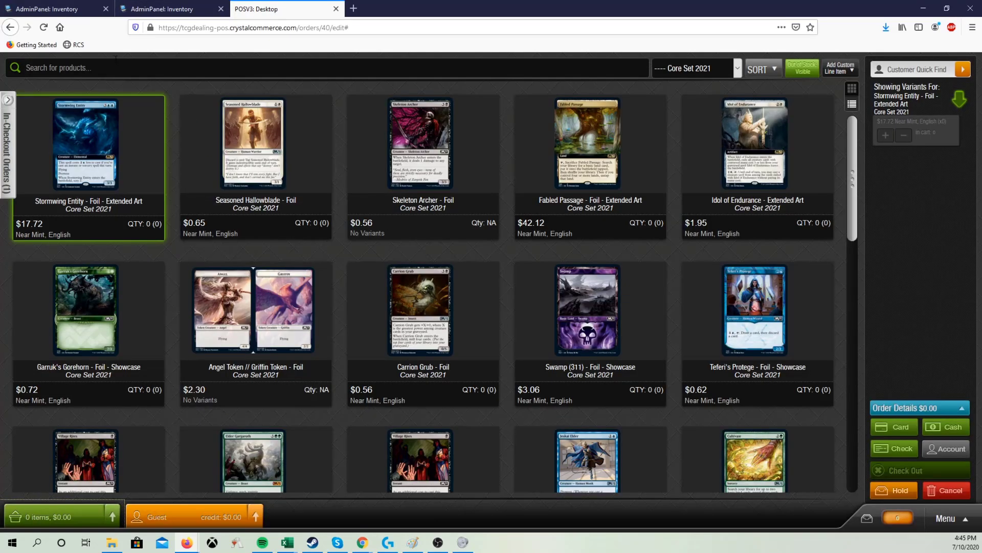
- Switch to the inventory admin page and search products with the total quantity filter's lower limit set to 0
click(66, 11)
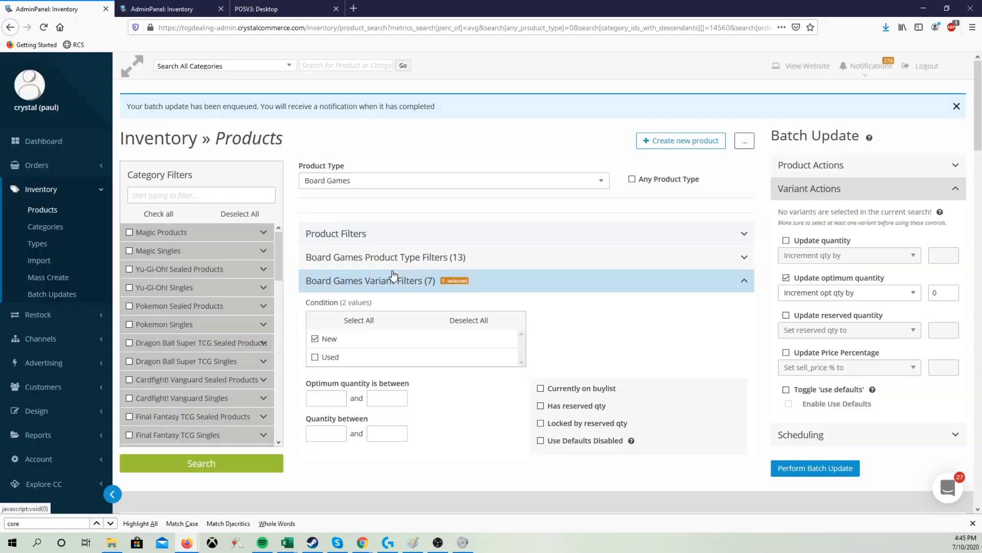
scroll(391, 277, down, 2)
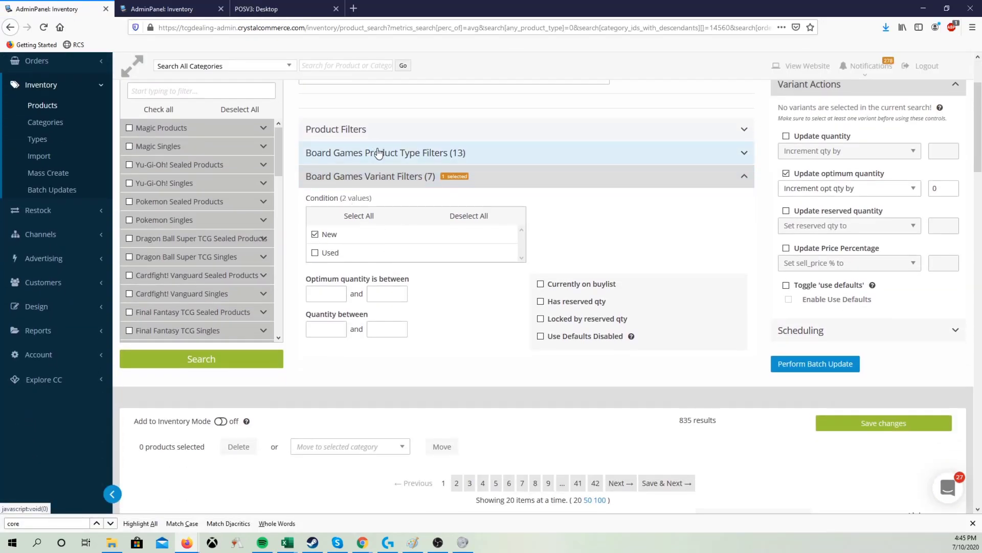
click(401, 154)
click(403, 136)
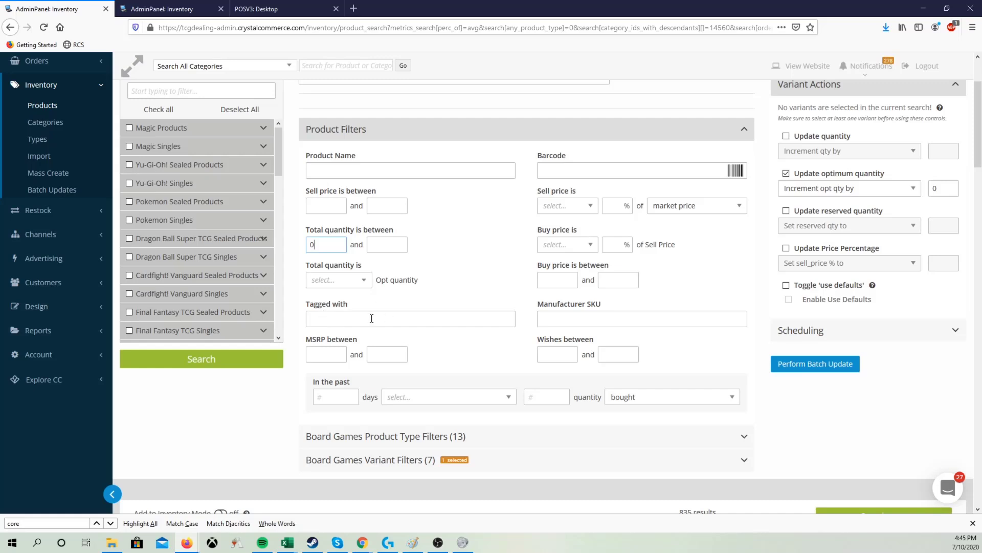
click(218, 363)
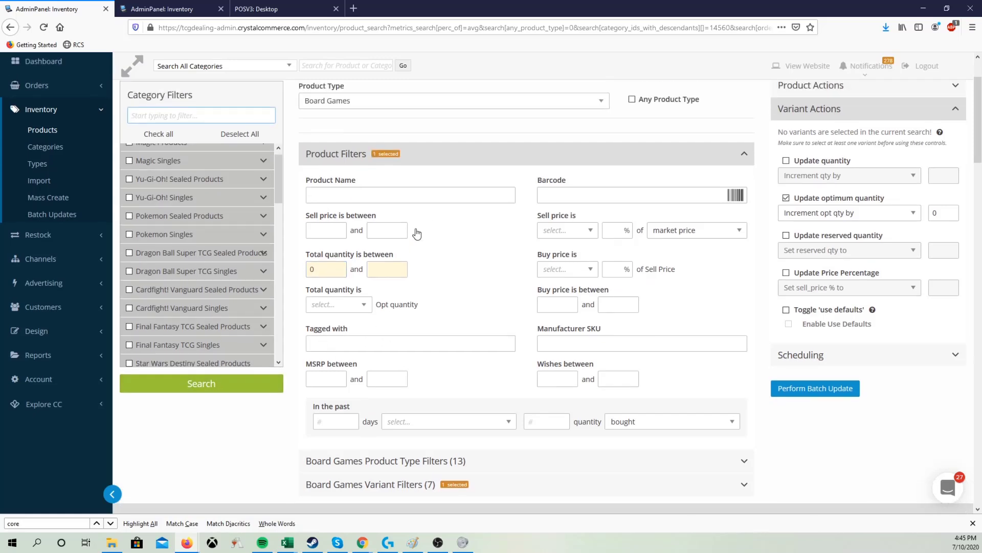
- Find the categories matching "core" and select Core Set 2021 as the category filter
click(341, 182)
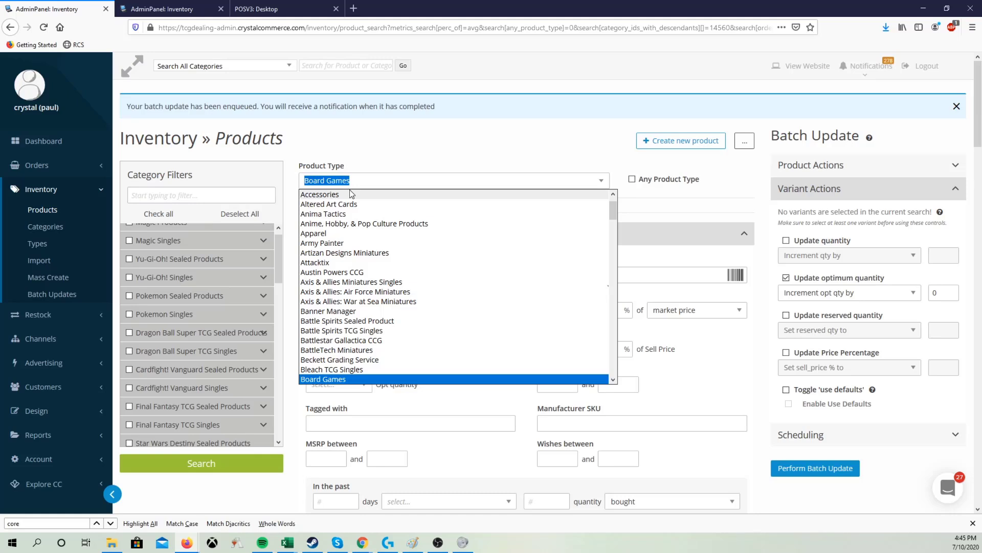
scroll(352, 193, up, 1)
click(216, 194)
text(co)
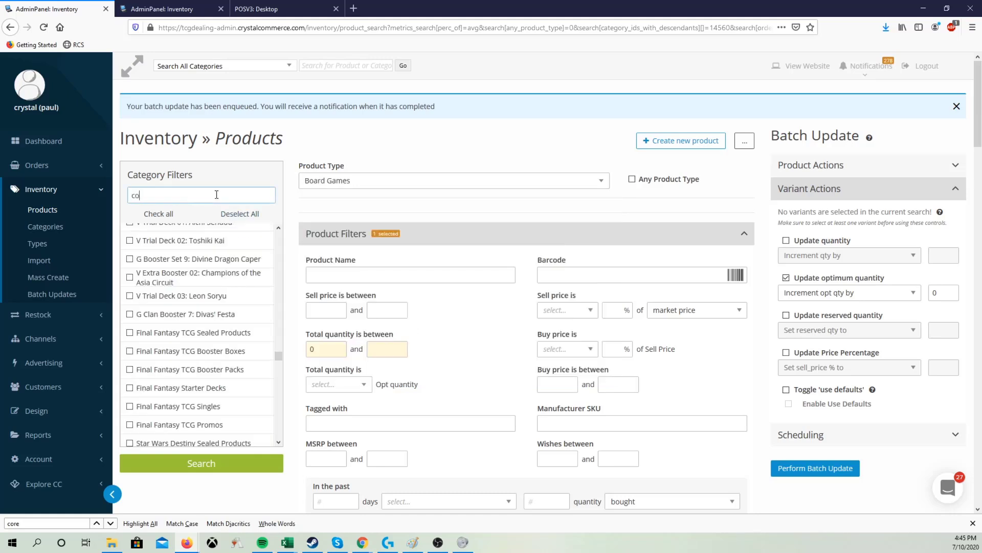
text(re)
click(181, 251)
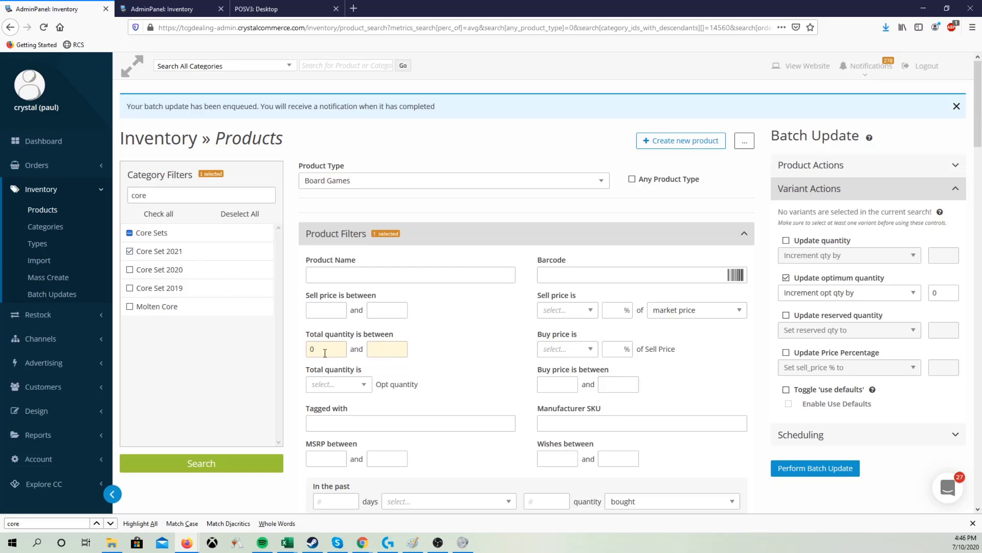
- Try to search Core Set 2021 with the minimum total quantity set to 0
text(0)
key(Tab)
scroll(445, 322, down, 2)
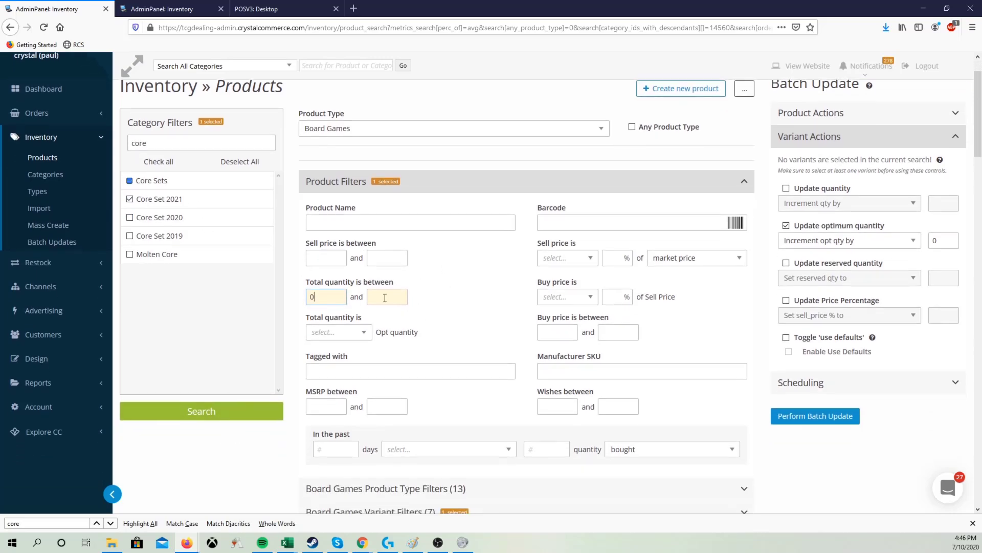
click(191, 409)
scroll(484, 327, down, 3)
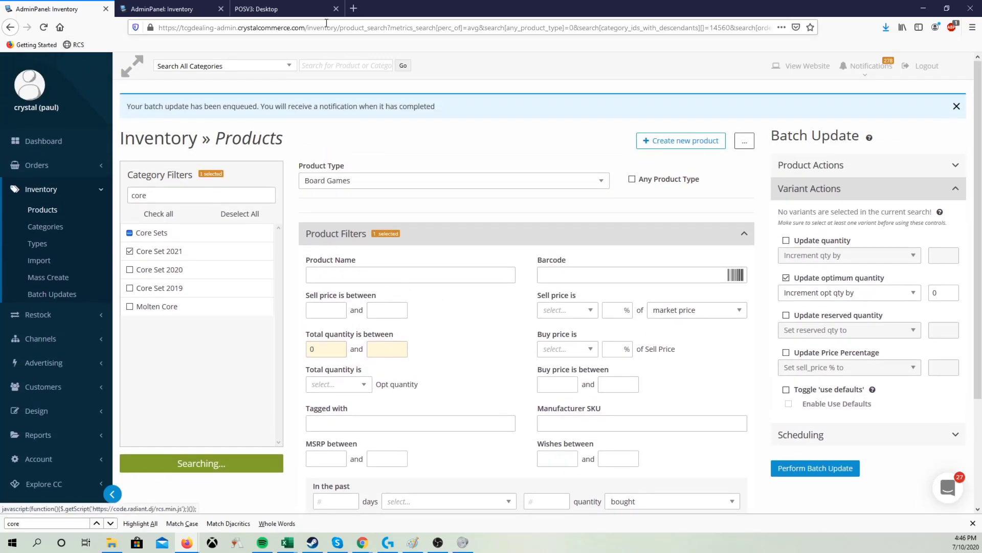
- Open a fresh inventory product search, filter the categories for "core", select Core Set 2021 and run the search
click(16, 189)
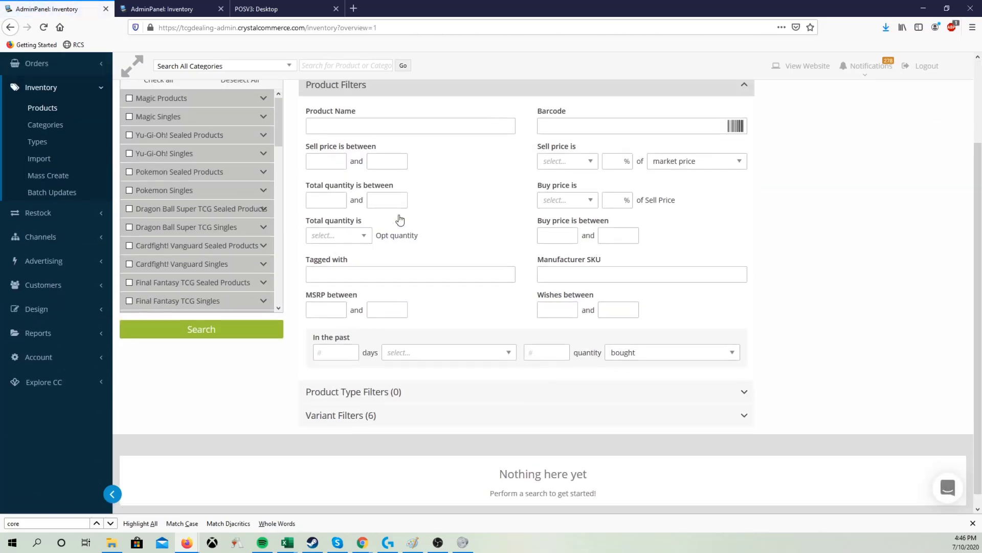
click(182, 165)
text(core)
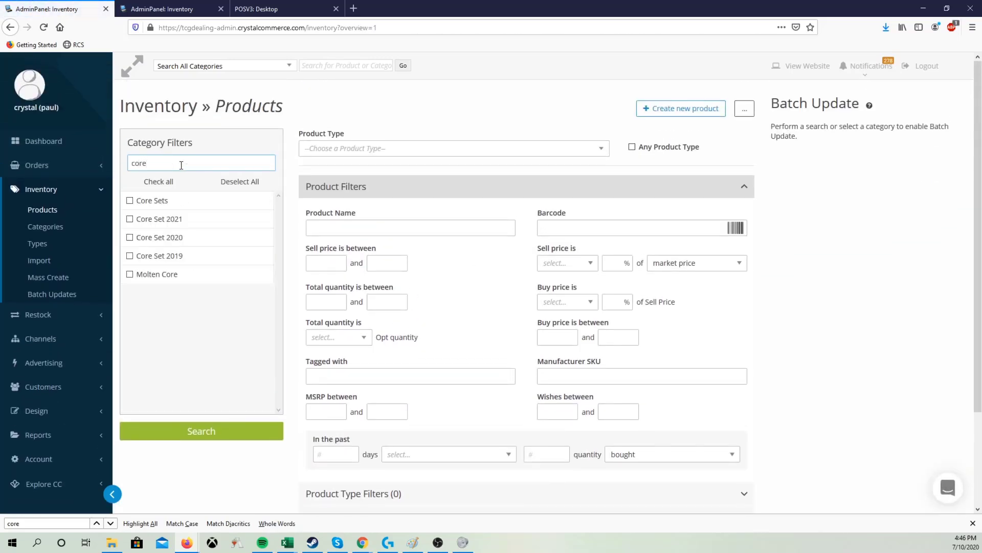
click(177, 220)
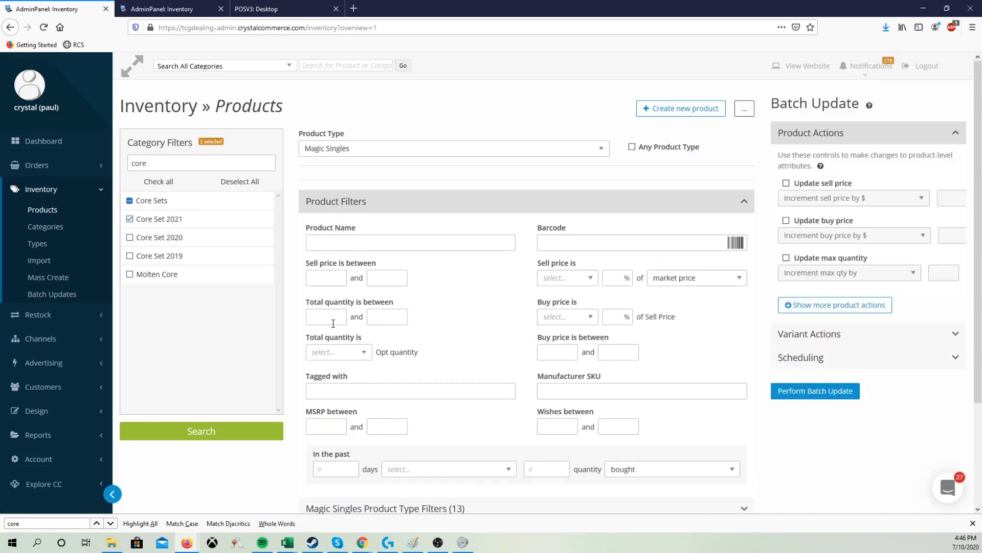
click(333, 323)
click(223, 427)
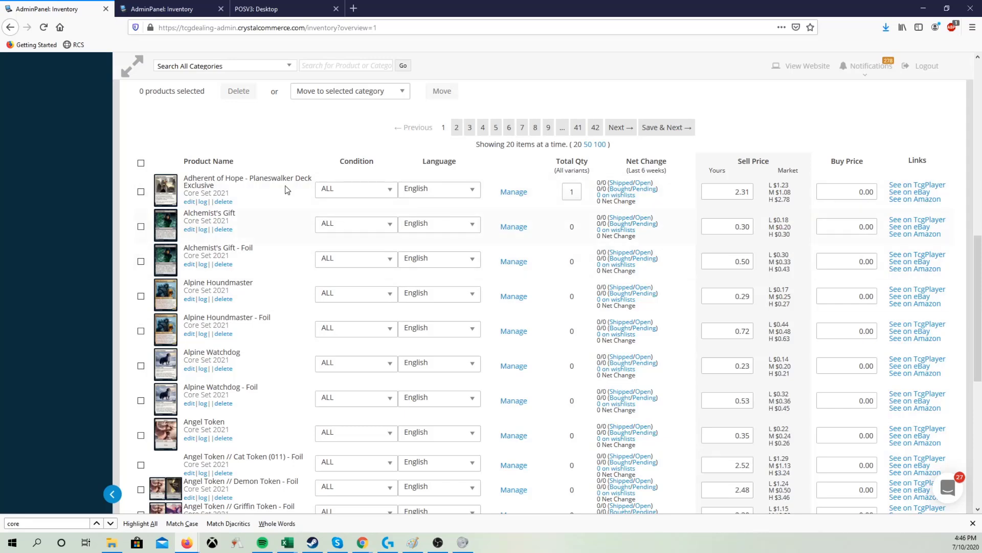
scroll(551, 350, up, 10)
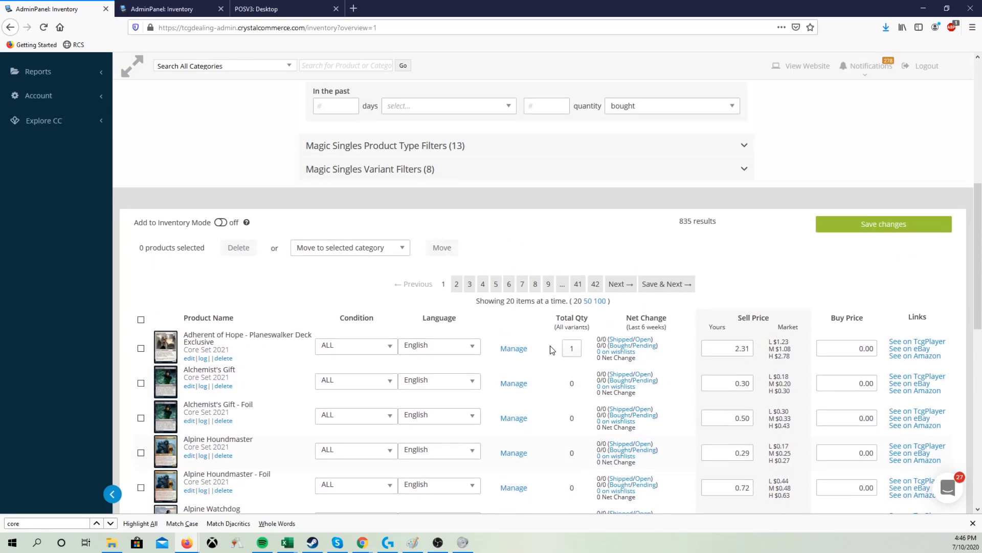